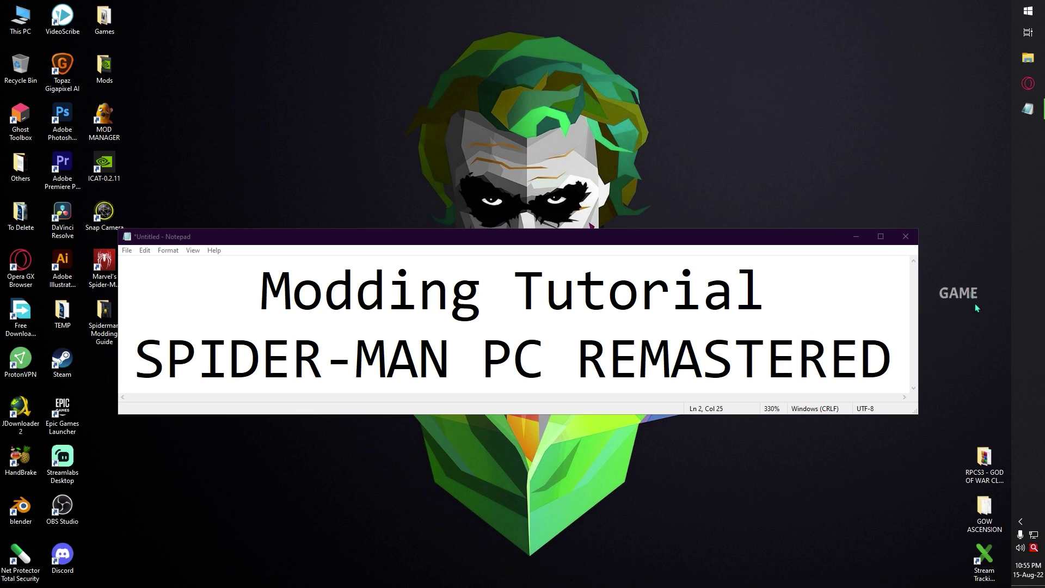
Minimize the Notepad notes titled Modding Tutorial SPIDER-MAN PC REMASTERED.
{"action": "left_click", "coordinate": [860, 240]}
Open Required Tools, review SMPCTool, Rawtex, NVIDIA exporter, paint.net and HxD, then enter SMPCTool_v1.0.0.
{"action": "double_click", "coordinate": [104, 316]}
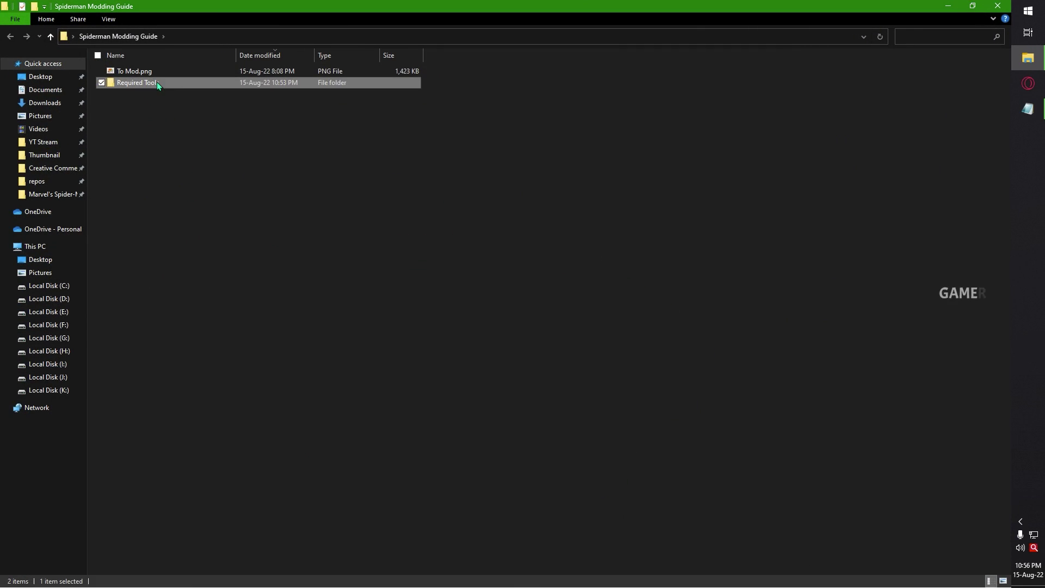
{"action": "double_click", "coordinate": [156, 81]}
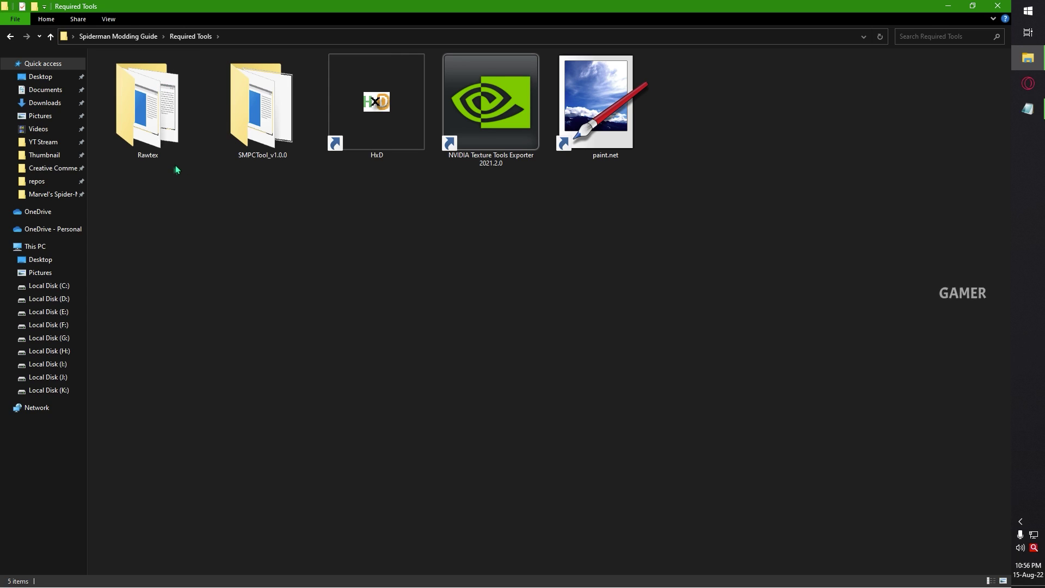
{"action": "left_click", "coordinate": [248, 141]}
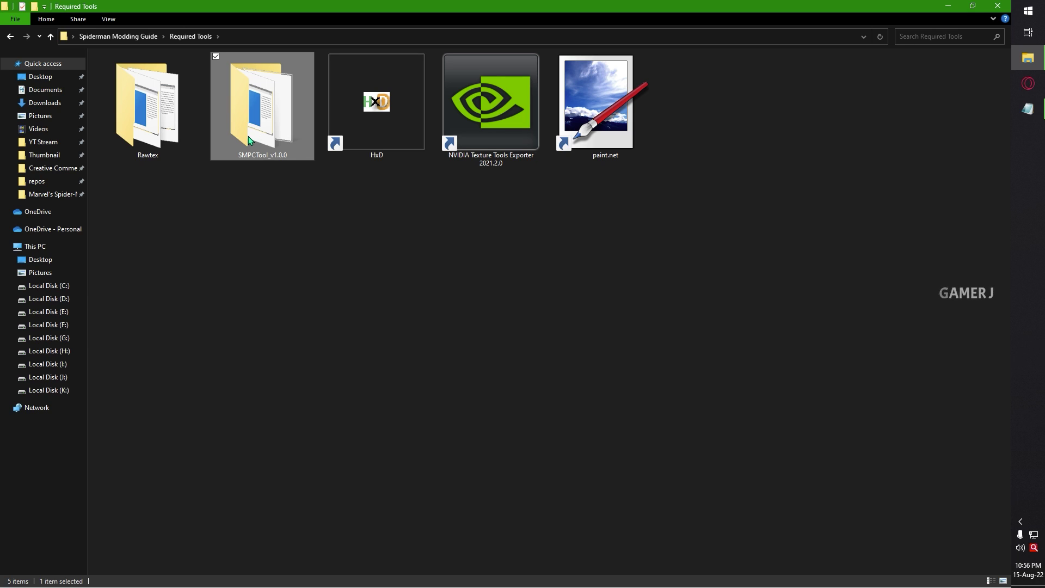
{"action": "left_click", "coordinate": [151, 133]}
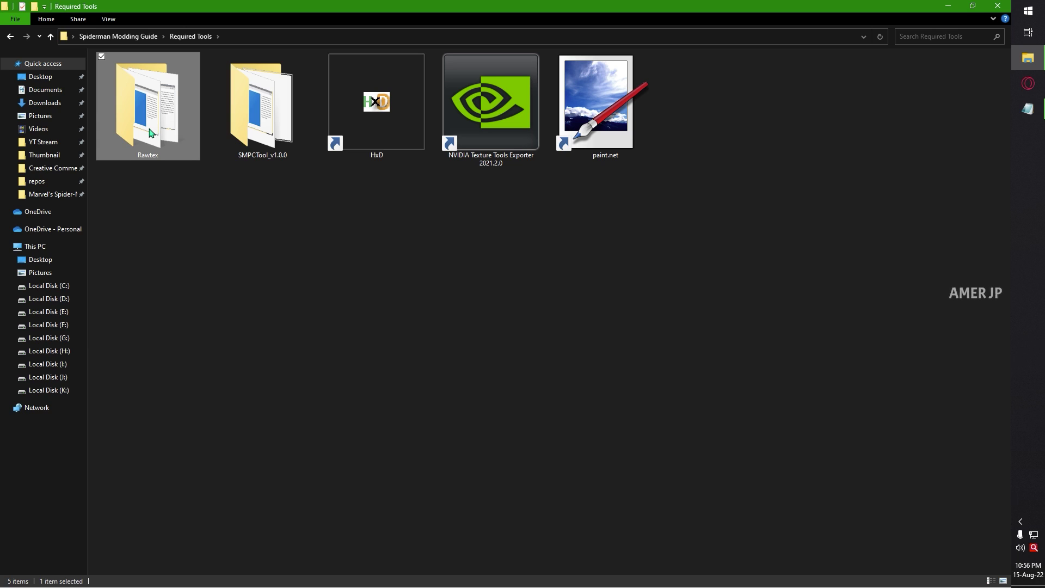
{"action": "mouse_move", "coordinate": [520, 226]}
{"action": "left_mouse_down"}
{"action": "mouse_move", "coordinate": [518, 144]}
{"action": "mouse_move", "coordinate": [626, 145]}
{"action": "mouse_move", "coordinate": [627, 92]}
{"action": "left_mouse_up"}
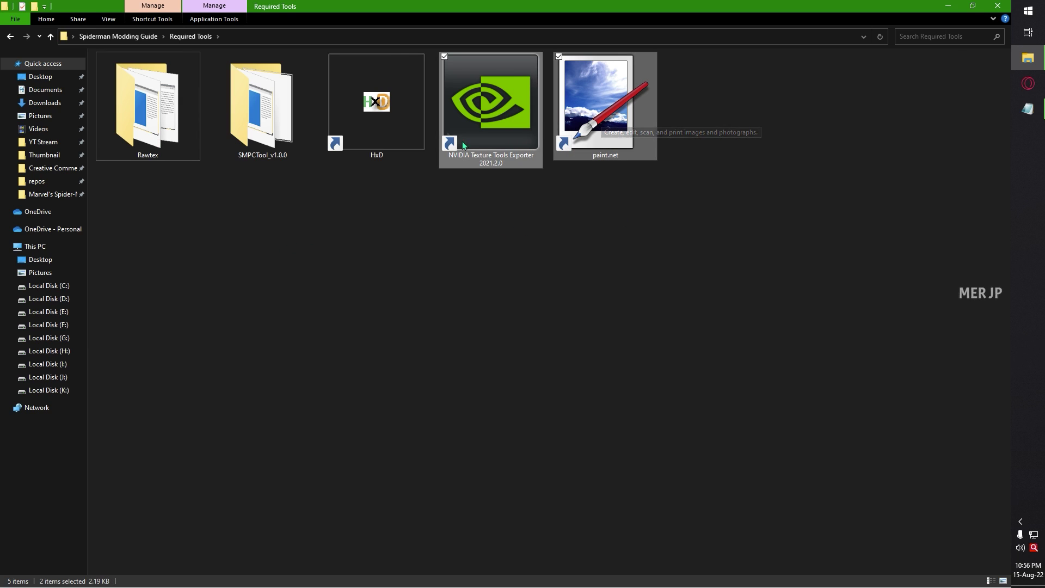
{"action": "left_click", "coordinate": [373, 101]}
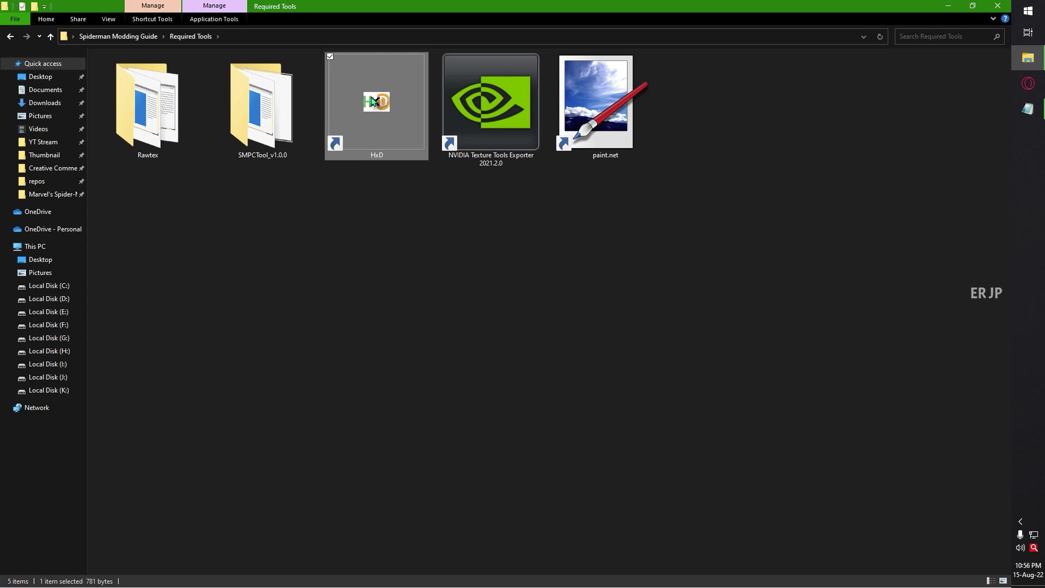
{"action": "left_click", "coordinate": [485, 300]}
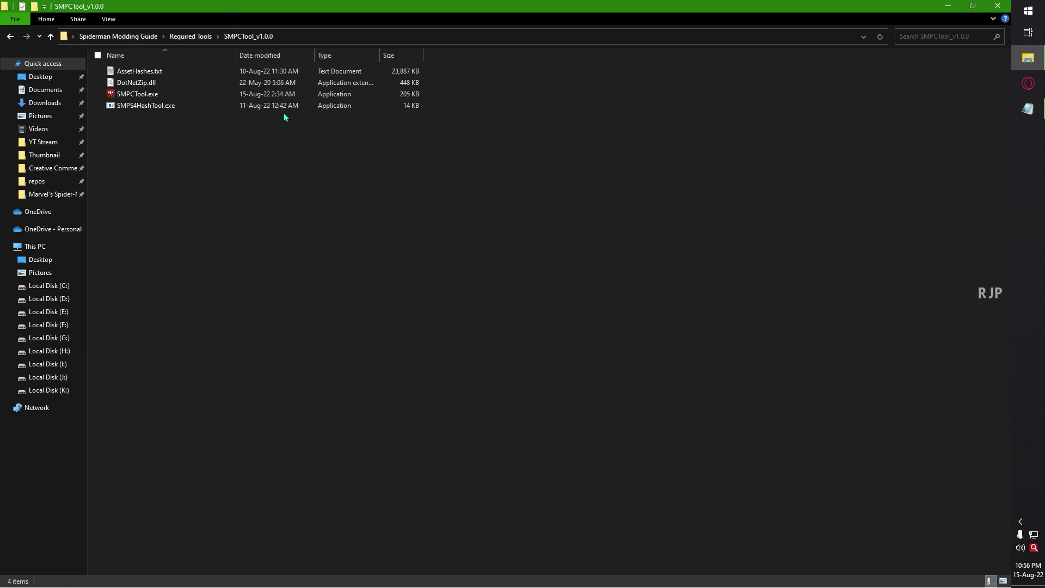
{"action": "left_click", "coordinate": [171, 93]}
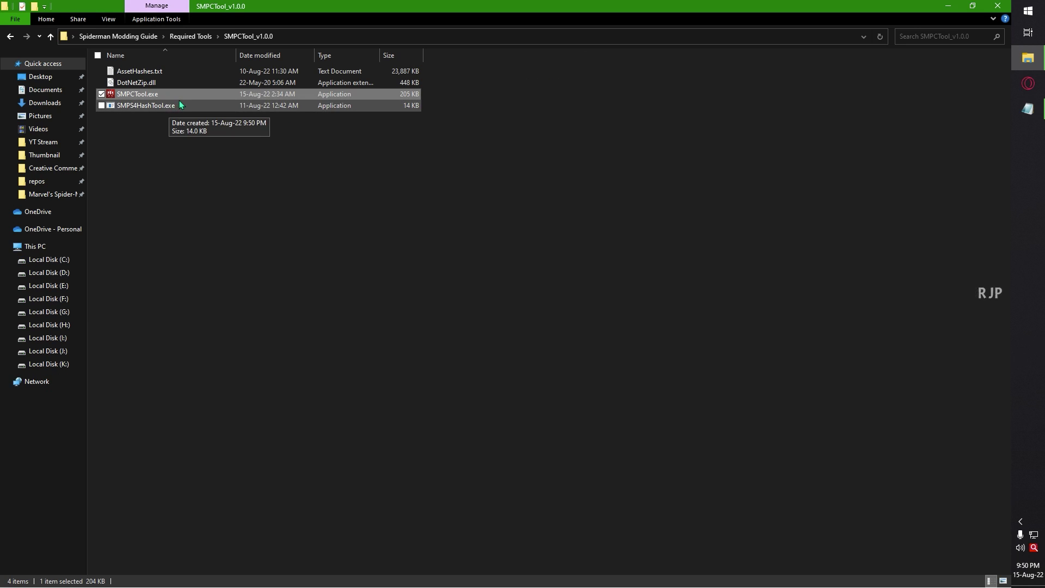
{"action": "right_click", "coordinate": [187, 97]}
Launch SMPCTool and set its archive folder to H: Steam Games\Marvel's Spider-Man Remastered\asset_archive.
{"action": "left_click", "coordinate": [207, 103]}
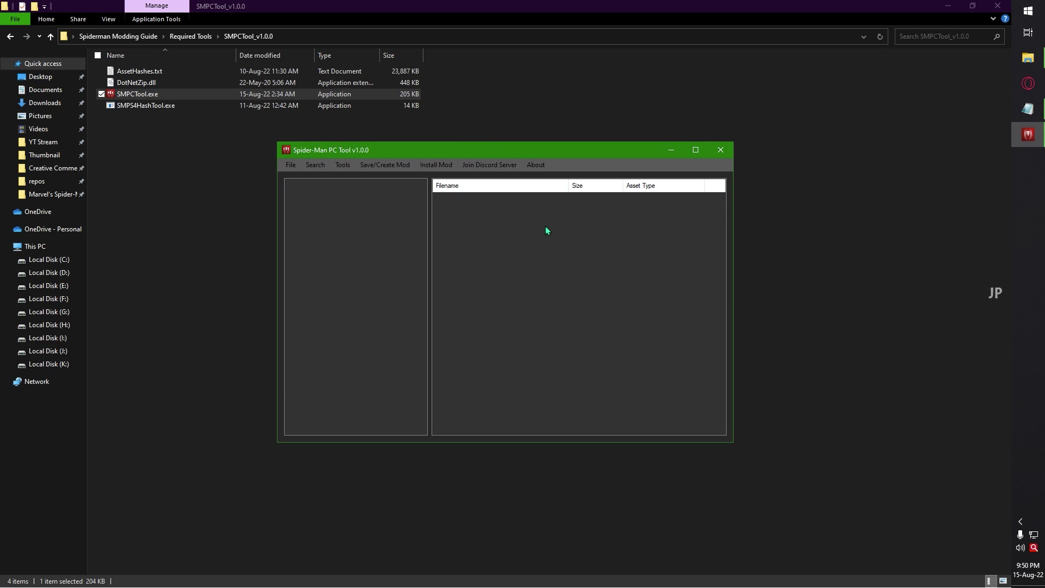
{"action": "left_click", "coordinate": [292, 165]}
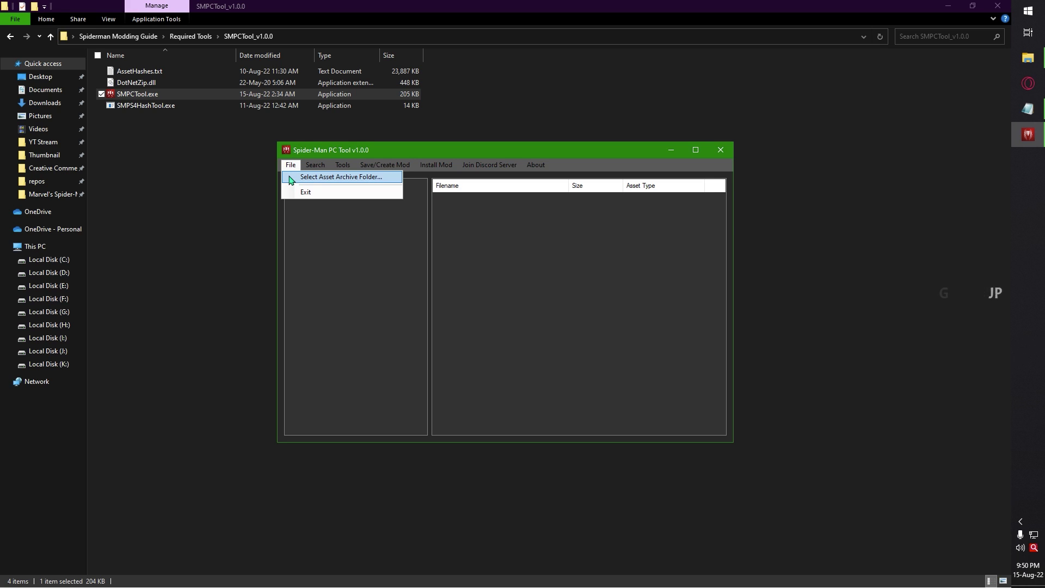
{"action": "left_click", "coordinate": [327, 177]}
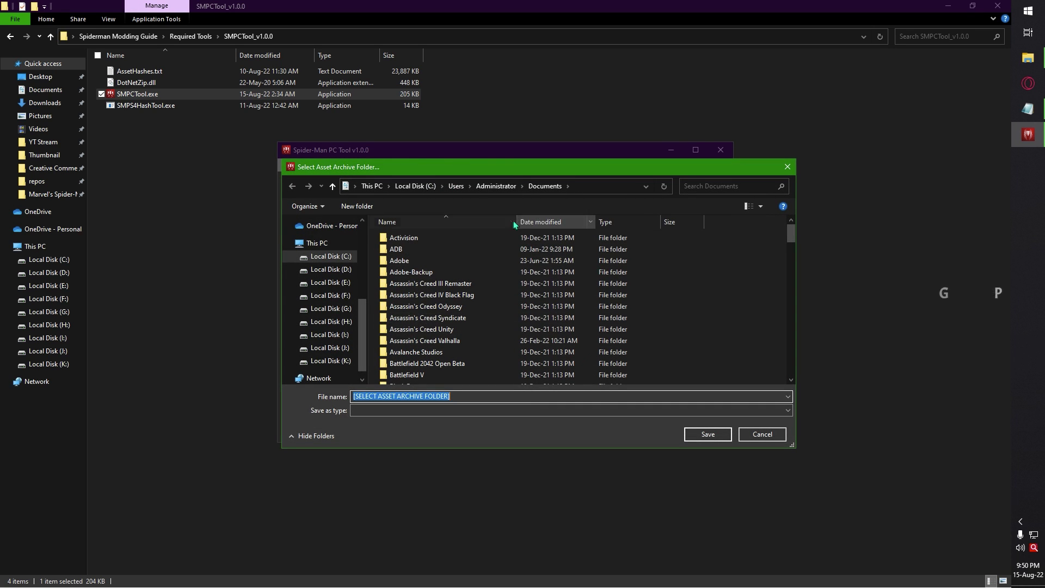
{"action": "left_click", "coordinate": [331, 321]}
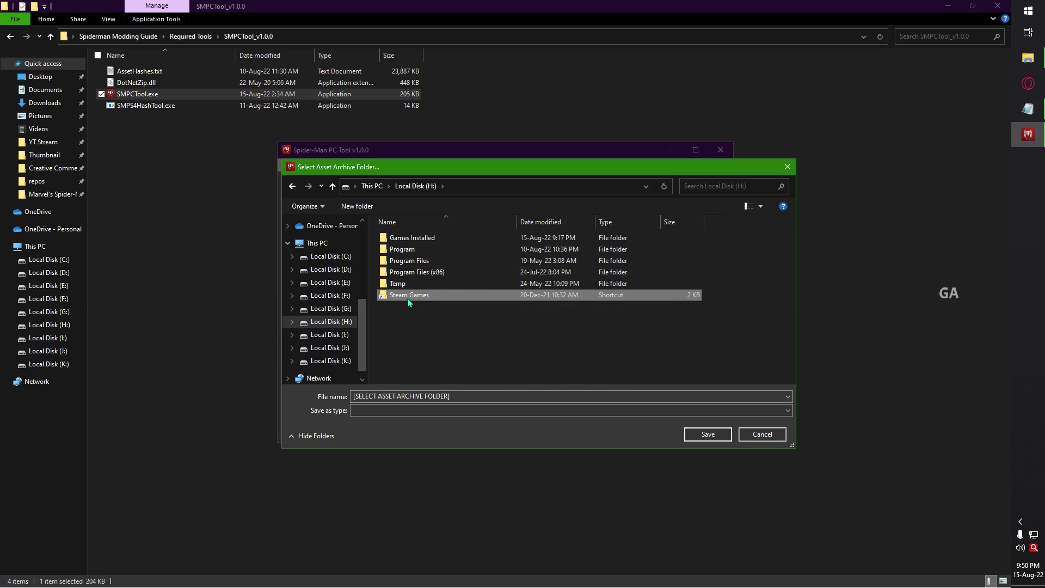
{"action": "double_click", "coordinate": [408, 299]}
{"action": "left_click", "coordinate": [449, 276]}
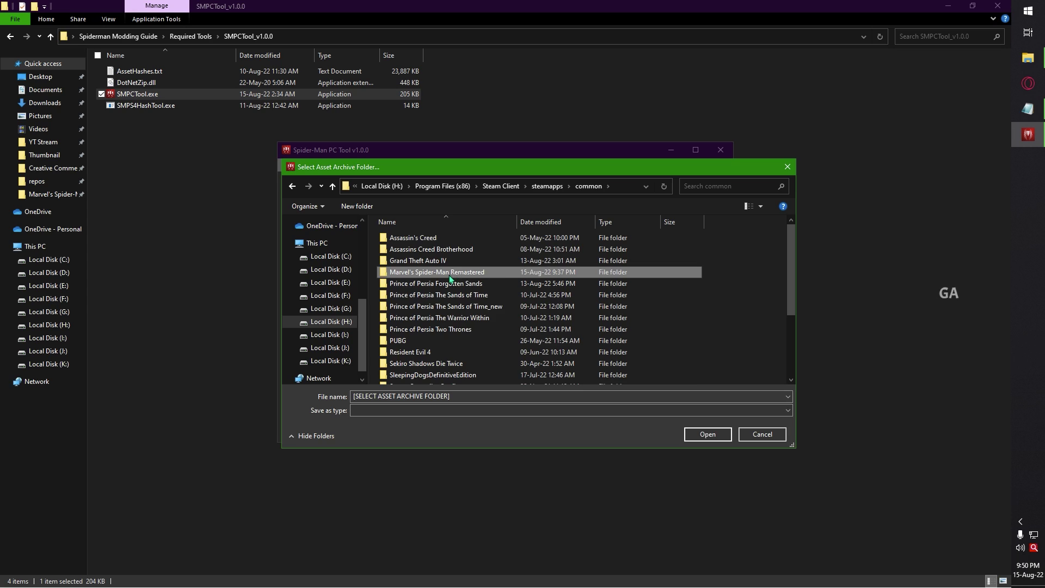
{"action": "double_click", "coordinate": [450, 274]}
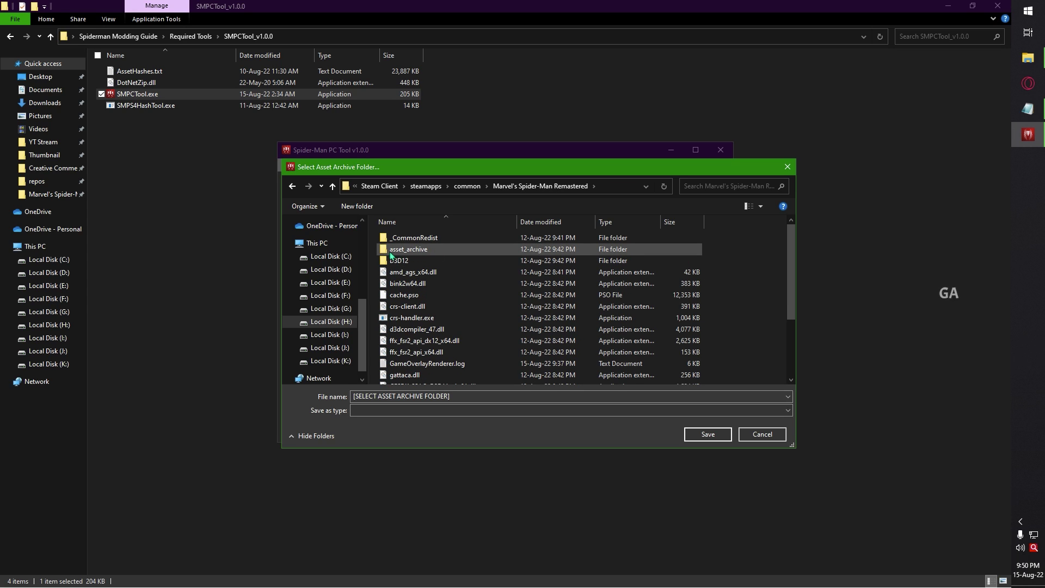
{"action": "double_click", "coordinate": [445, 248]}
{"action": "left_click", "coordinate": [708, 434]}
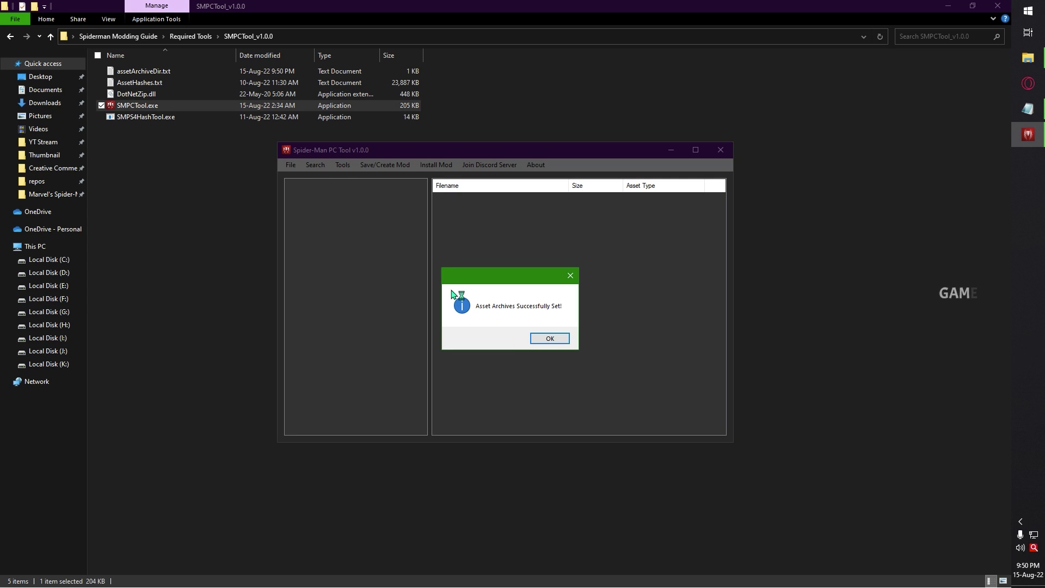
{"action": "left_click", "coordinate": [556, 341]}
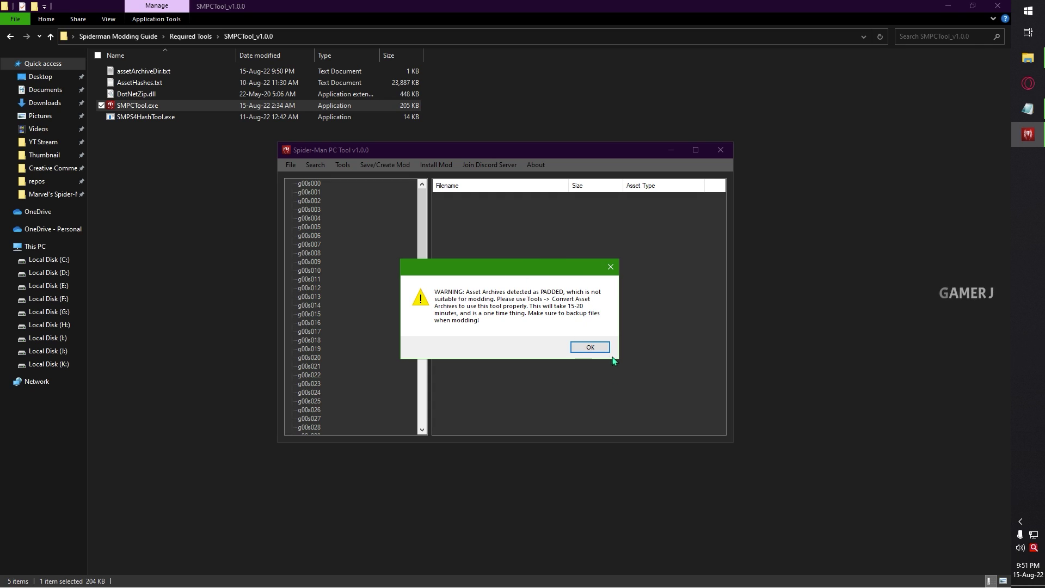
Dismiss the PADDED warning and run Tools > Convert Asset Archives.
{"action": "left_click", "coordinate": [591, 347]}
{"action": "left_click", "coordinate": [343, 165]}
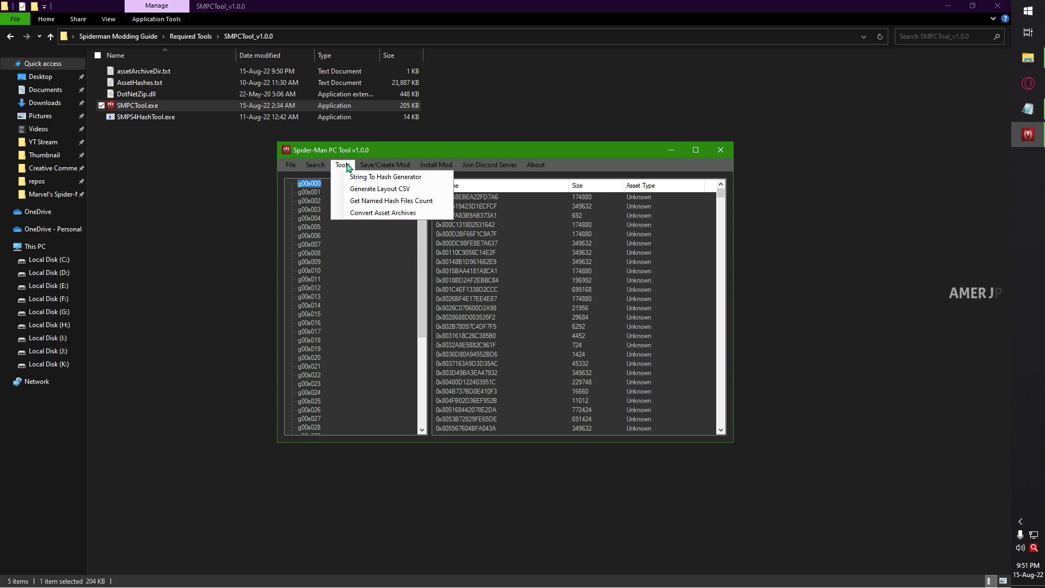
{"action": "left_click", "coordinate": [394, 213]}
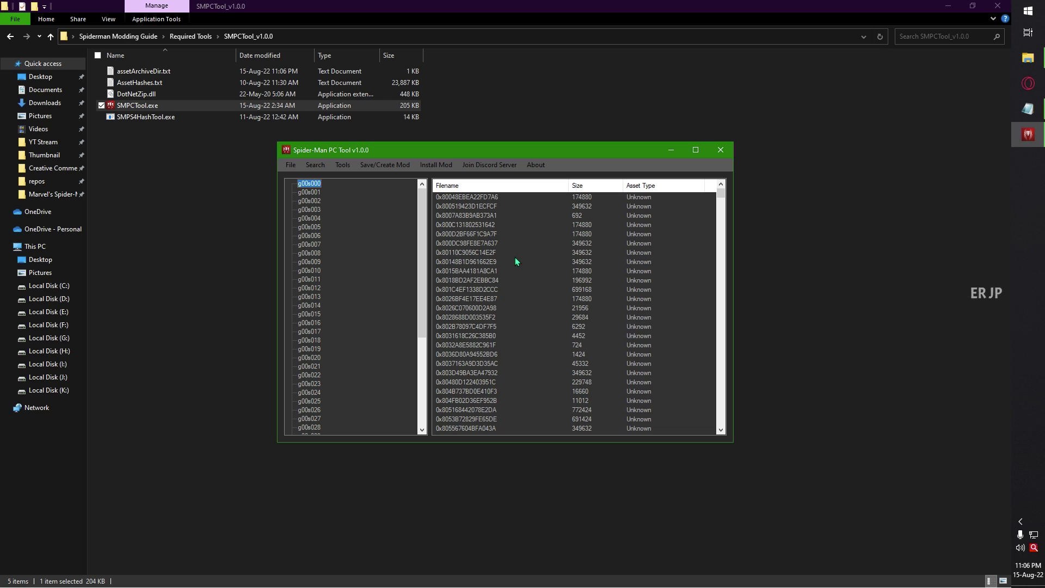
Launch Magnifier at 100% and open To Mod.png from the Spiderman Modding Guide folder.
{"action": "key", "text": "super"}
{"action": "type", "text": "magnif"}
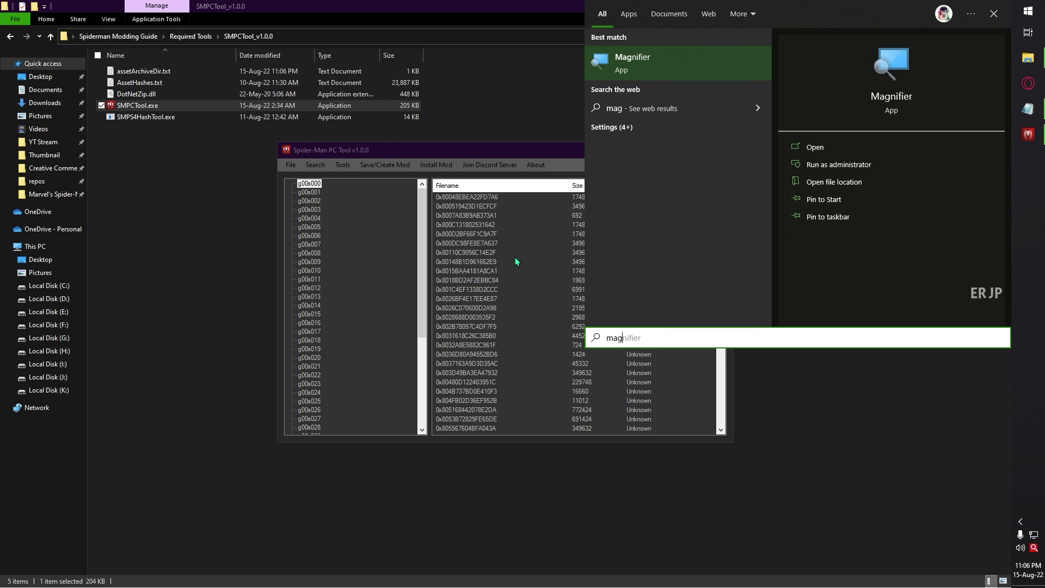
{"action": "key", "text": "Return"}
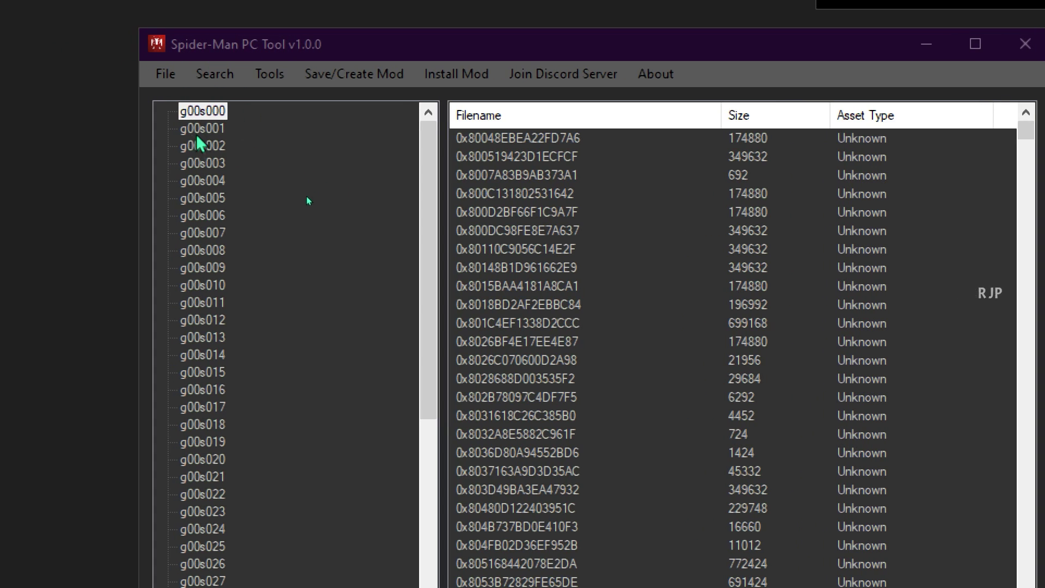
{"action": "left_click", "coordinate": [205, 240]}
{"action": "left_click", "coordinate": [301, 261]}
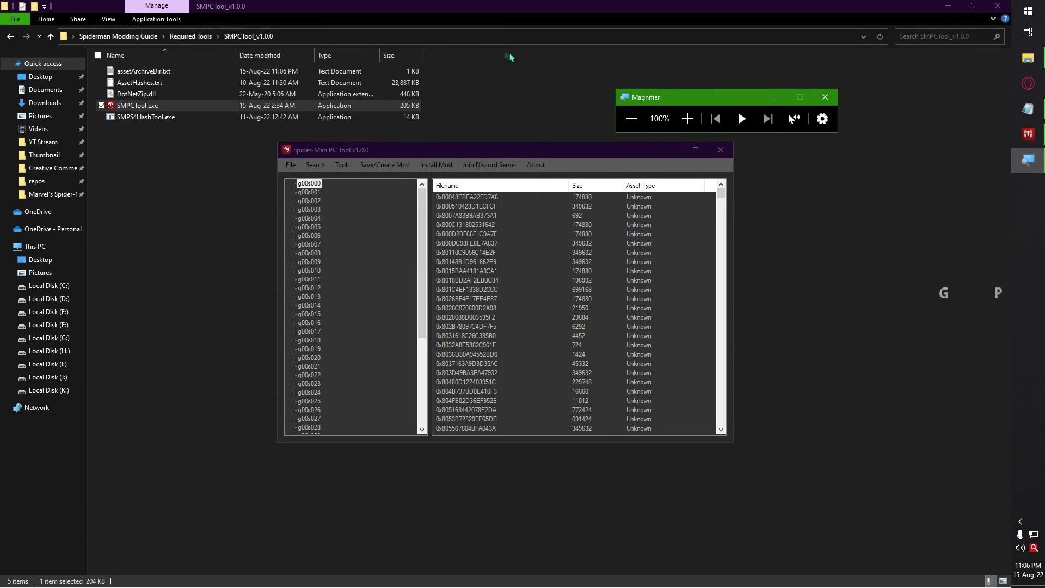
{"action": "left_click", "coordinate": [140, 36]}
{"action": "double_click", "coordinate": [128, 71]}
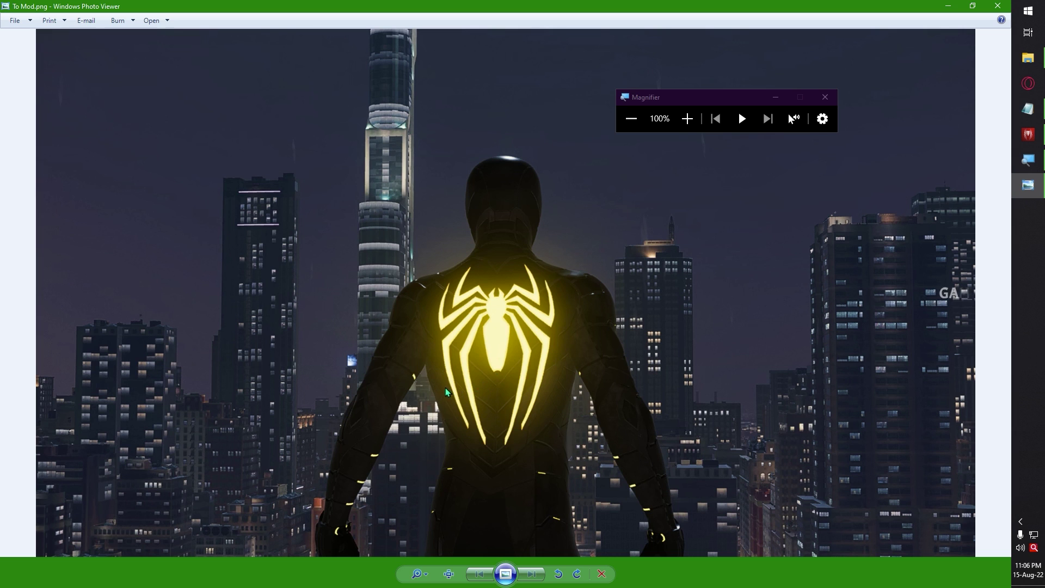
Close the To Mod.png preview, zoom Magnifier to 200%, and return to Spider-Man PC Tool.
{"action": "left_click", "coordinate": [998, 6]}
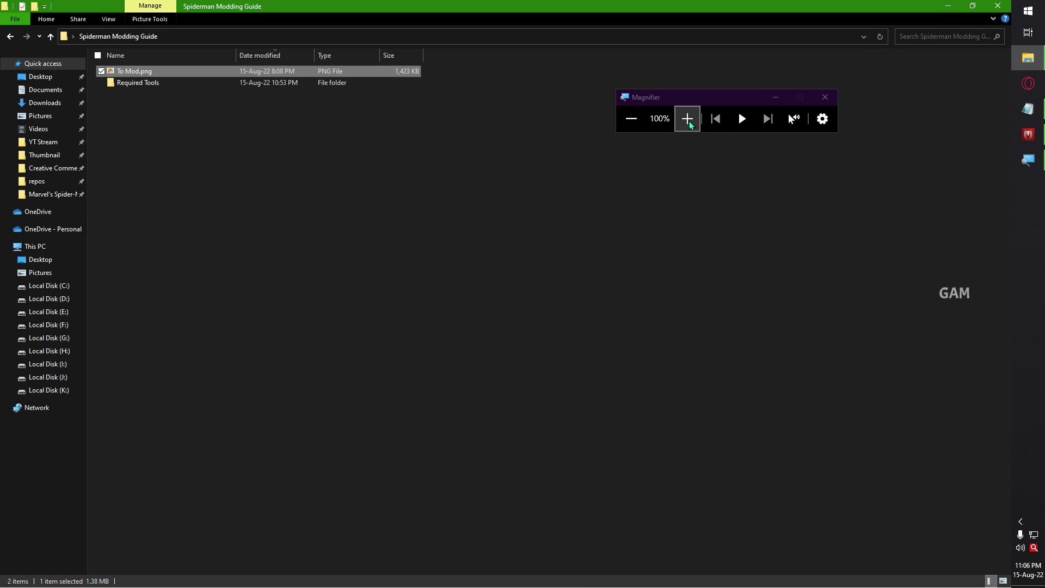
{"action": "left_click", "coordinate": [689, 124]}
{"action": "left_click", "coordinate": [1028, 134]}
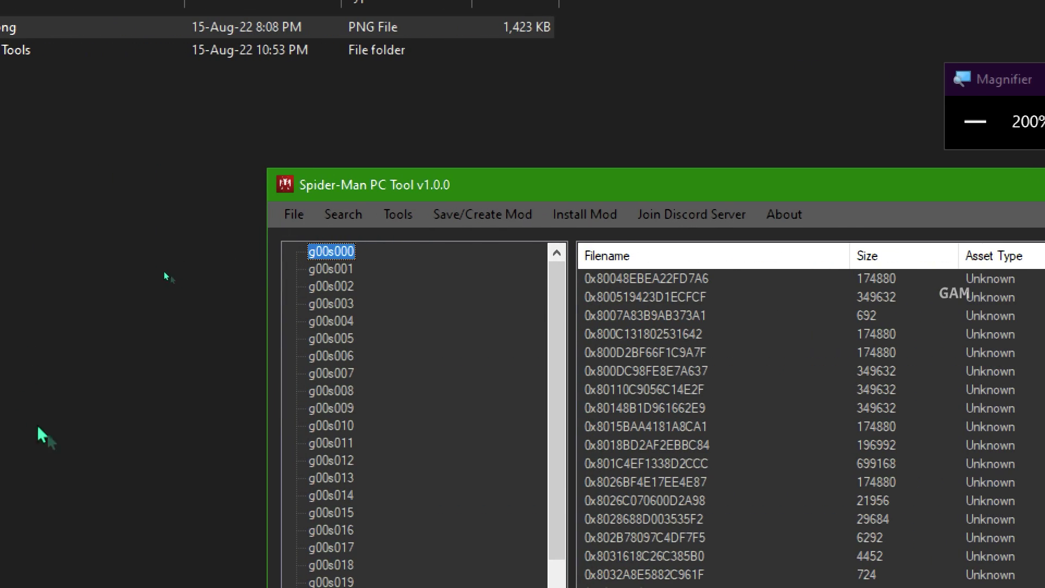
Expand g00s001 > characters > hero > hero_spiderman_antiock textures and select hero_spiderman_antiock_emissive_c.
{"action": "left_click", "coordinate": [326, 269]}
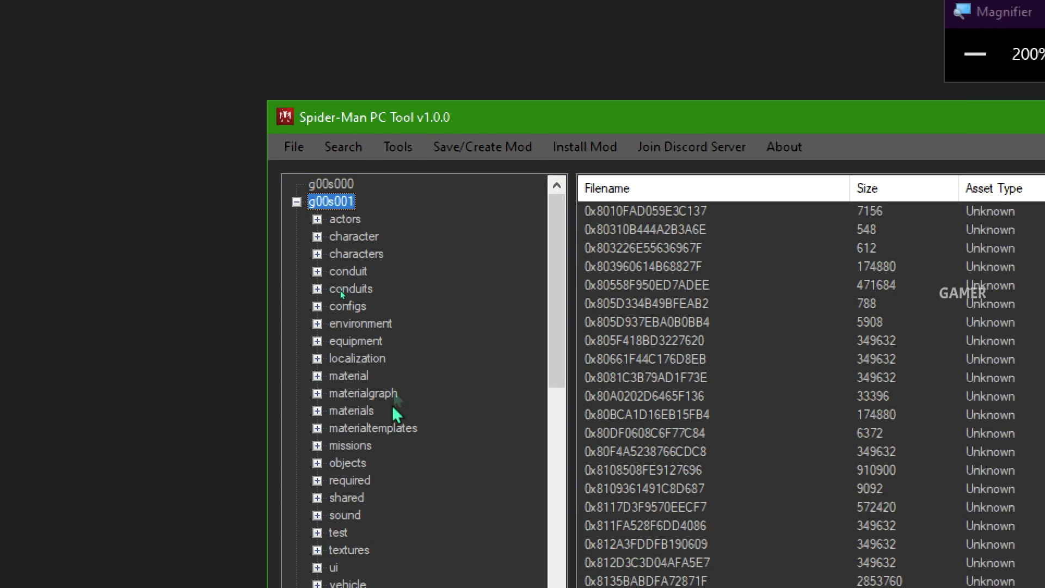
{"action": "left_click", "coordinate": [318, 254]}
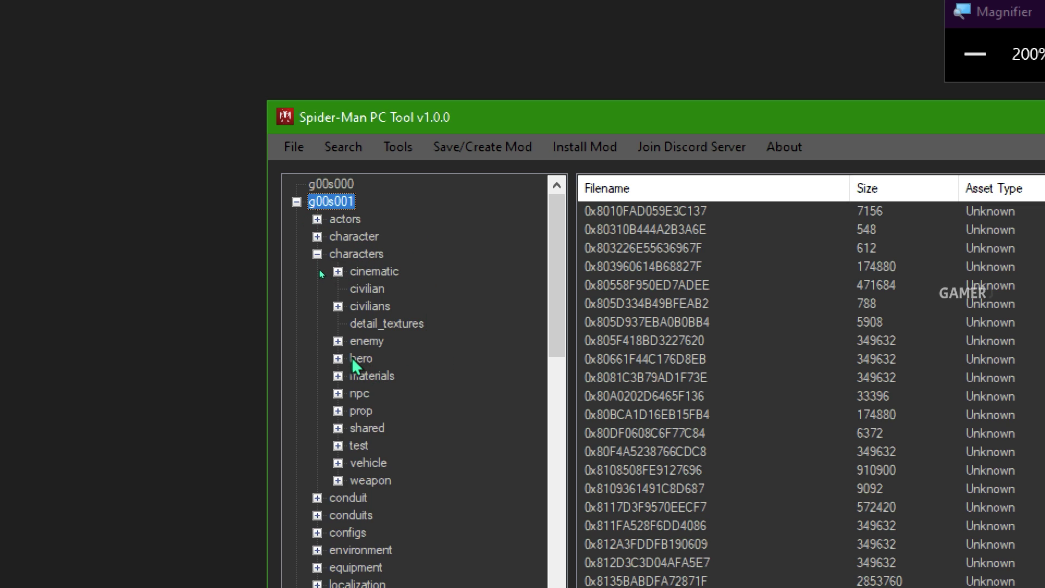
{"action": "left_click", "coordinate": [338, 358]}
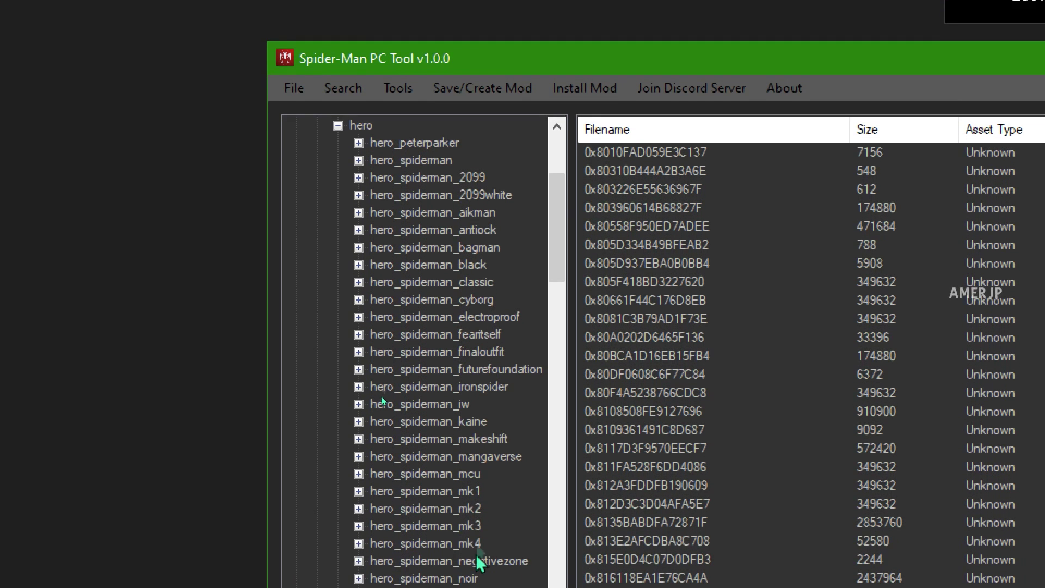
{"action": "left_click", "coordinate": [479, 233]}
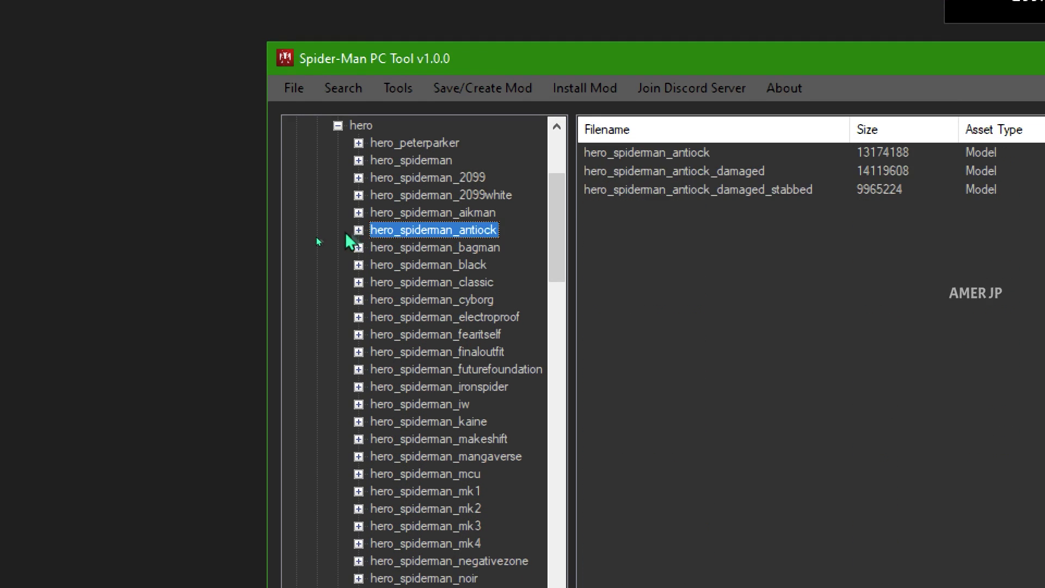
{"action": "left_click", "coordinate": [358, 230]}
{"action": "left_click", "coordinate": [413, 248]}
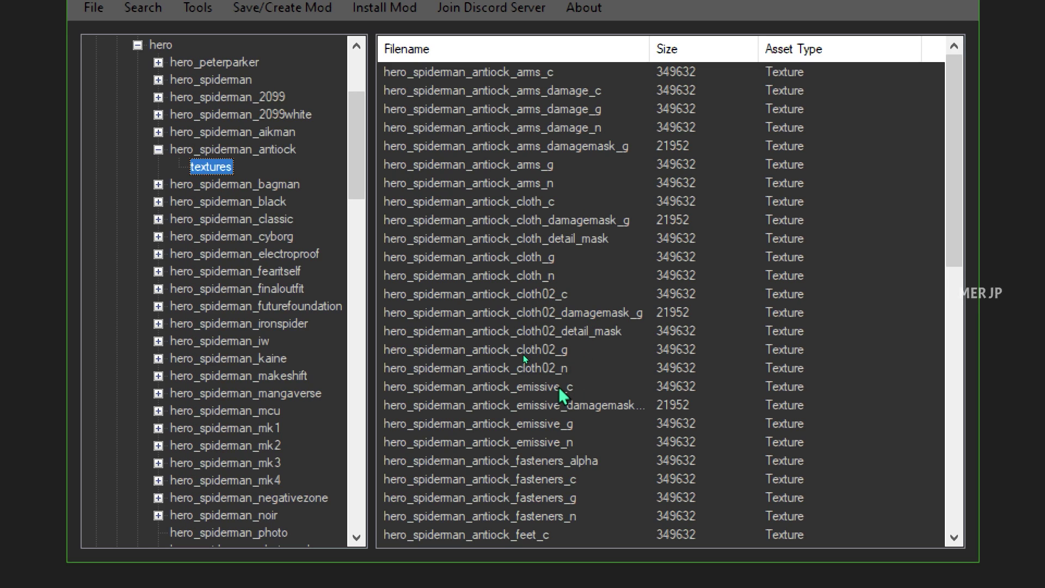
{"action": "left_click", "coordinate": [546, 387]}
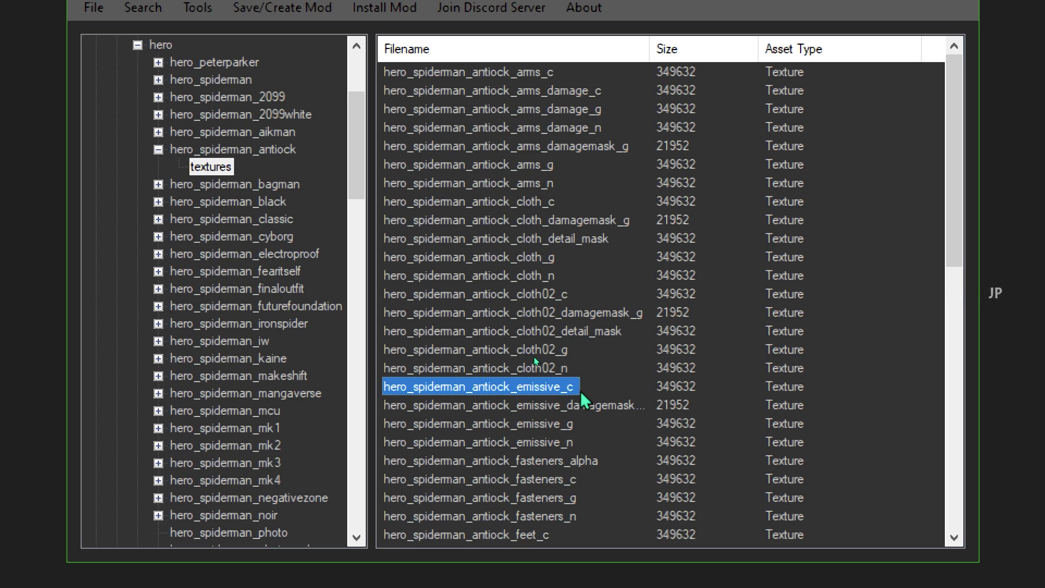
View the Asset Information for the emissive_c texture.
{"action": "right_click", "coordinate": [519, 388]}
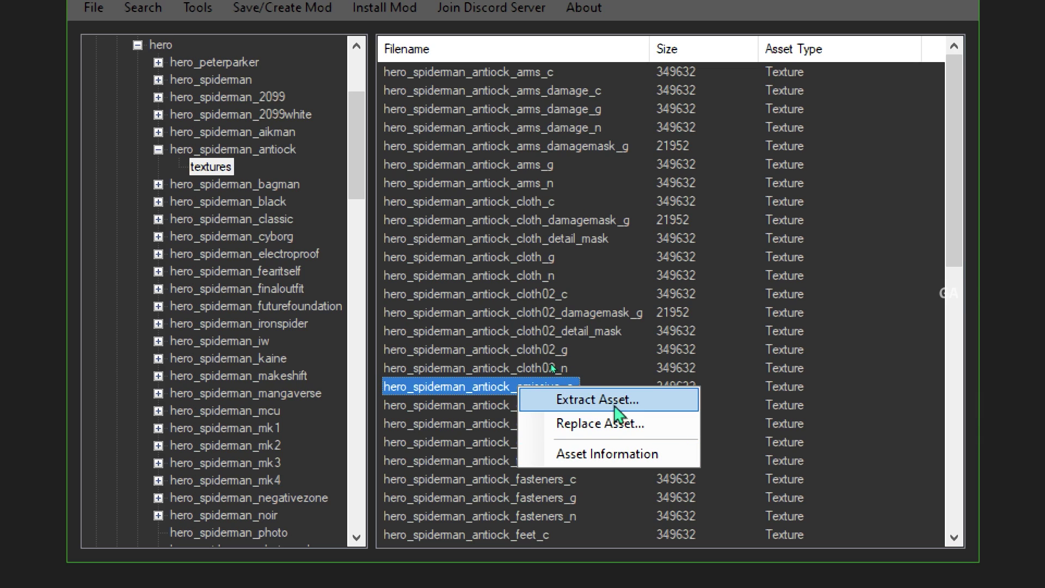
{"action": "left_click", "coordinate": [568, 455]}
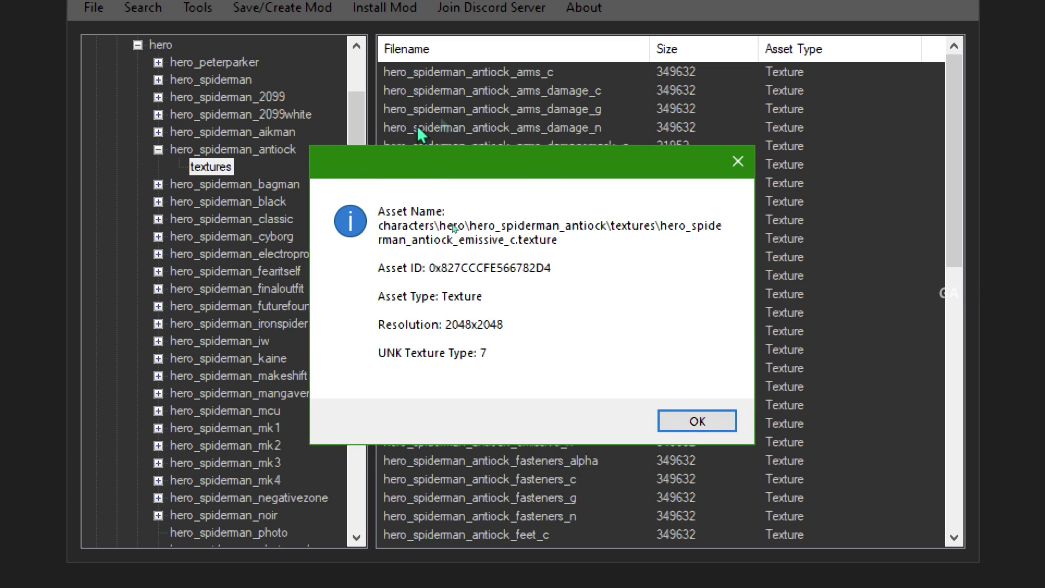
{"action": "left_click", "coordinate": [739, 162]}
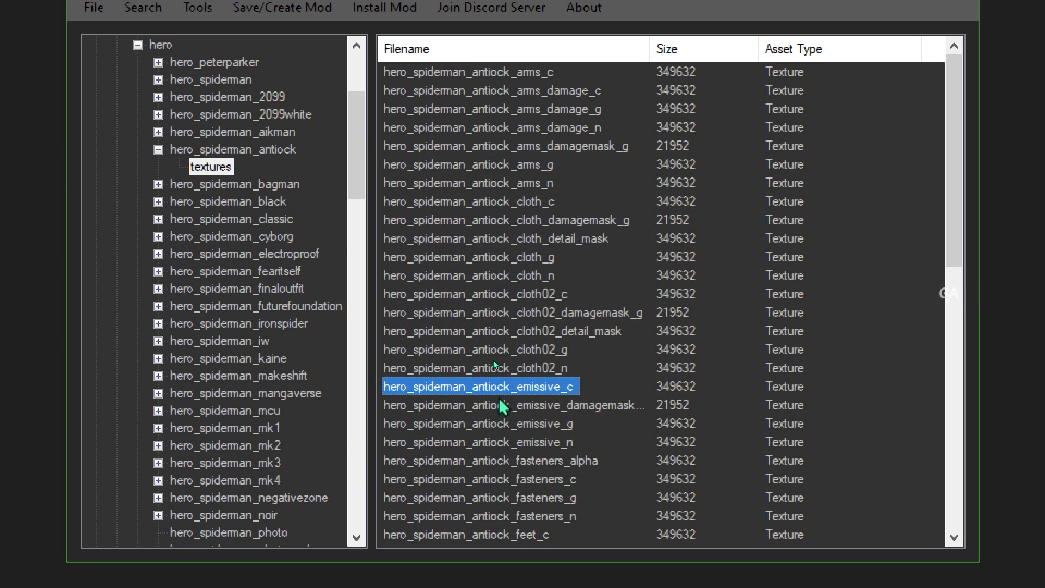
Extract emissive_c into a new 'Anti Oak Suit' folder inside asset_archive.
{"action": "right_click", "coordinate": [508, 383]}
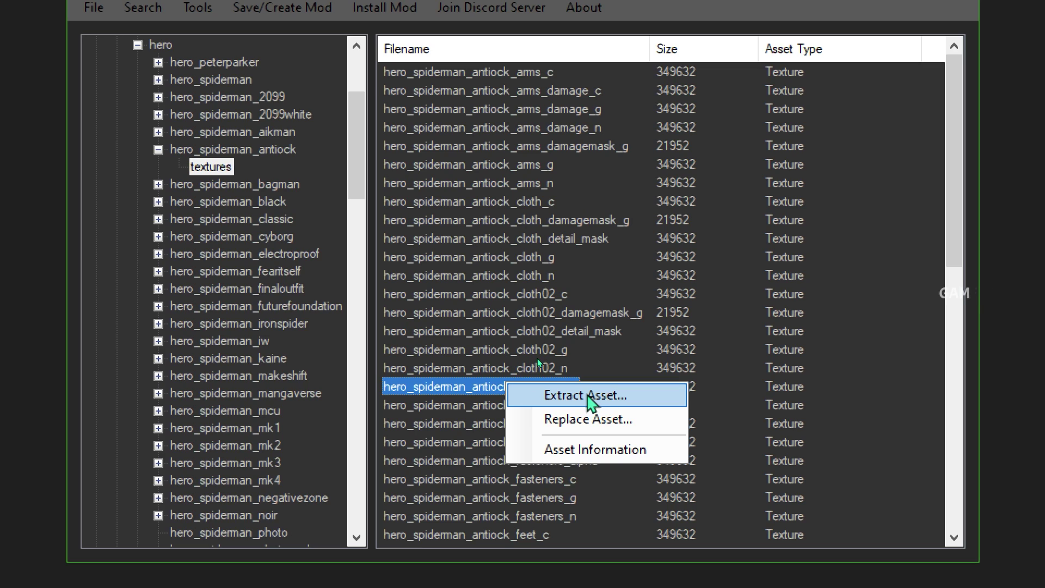
{"action": "left_click", "coordinate": [661, 403]}
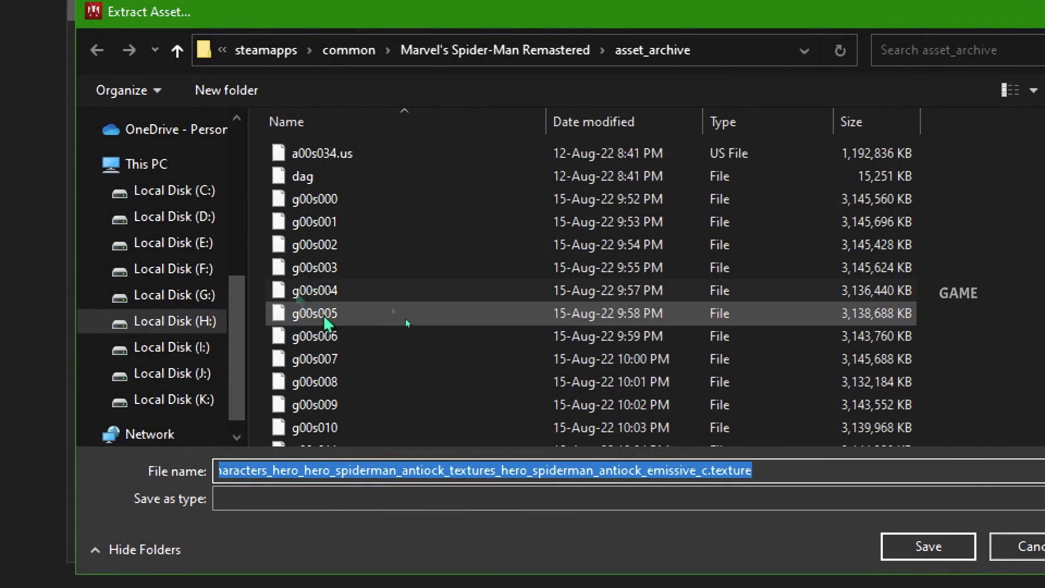
{"action": "left_click", "coordinate": [250, 90]}
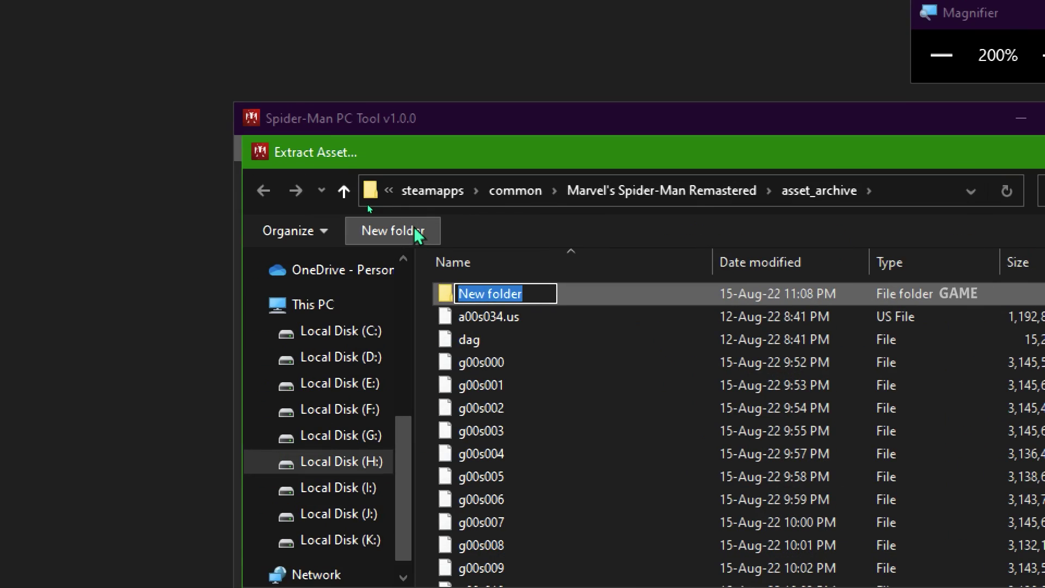
{"action": "type", "text": "Ant"}
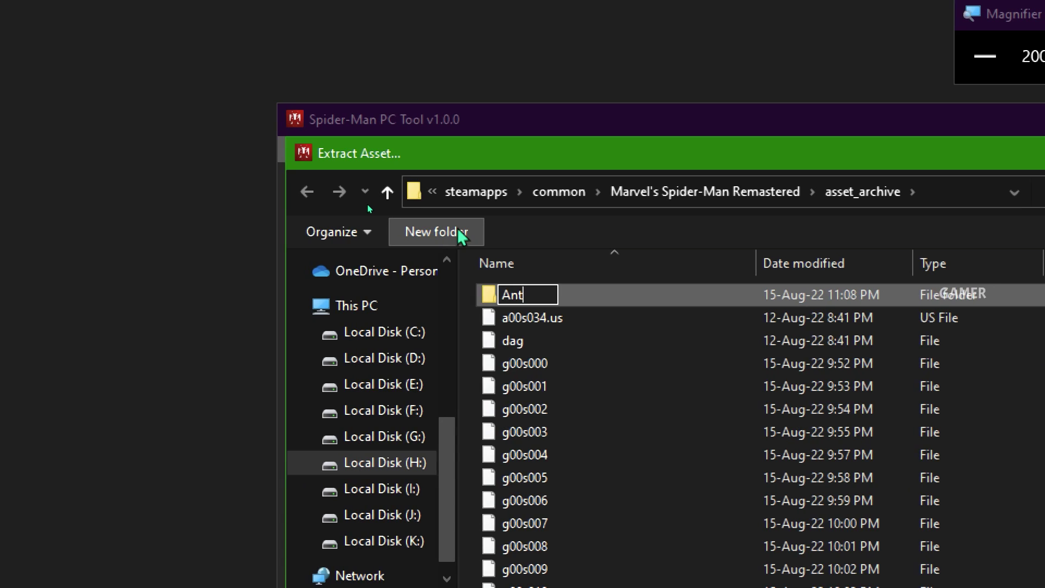
{"action": "type", "text": "i Oak Suit"}
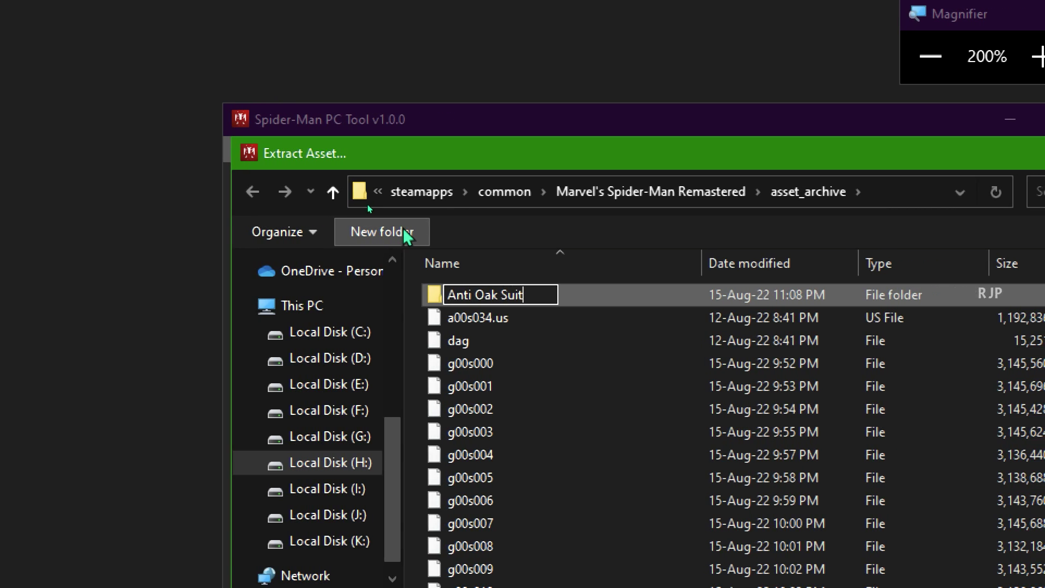
{"action": "key", "text": "Return"}
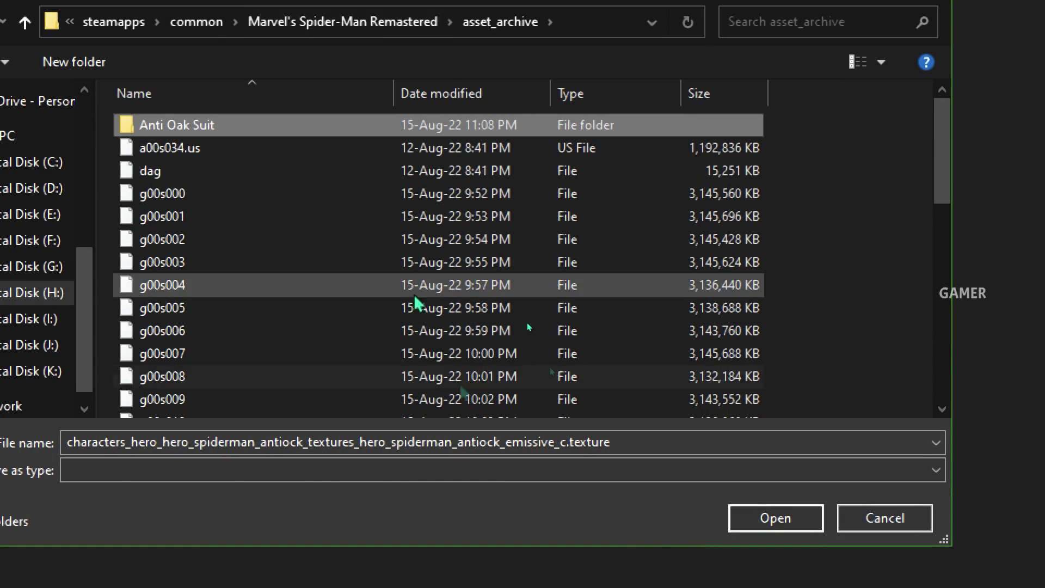
{"action": "left_click", "coordinate": [776, 469]}
{"action": "left_click", "coordinate": [781, 485]}
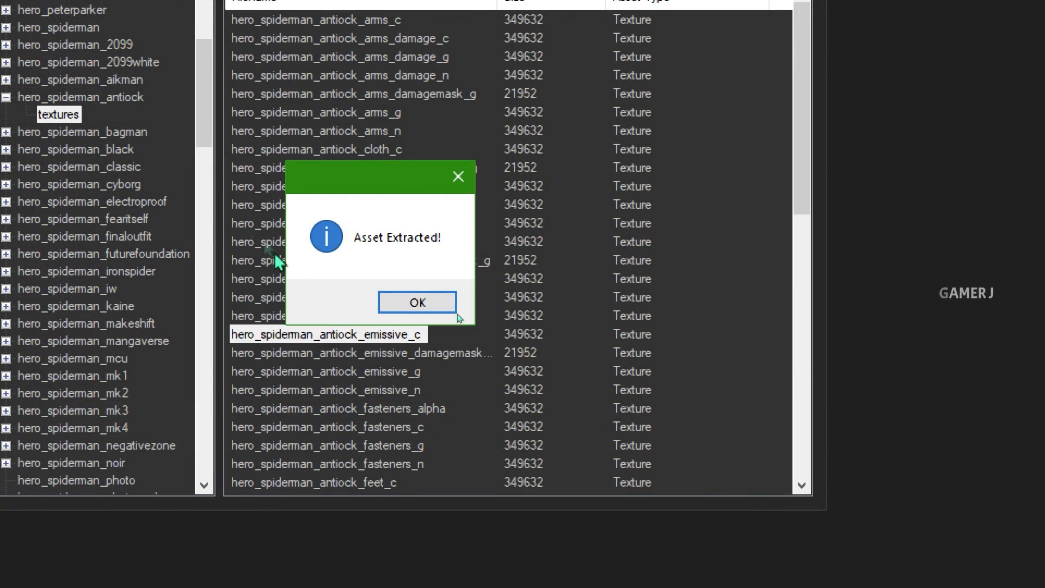
{"action": "left_click", "coordinate": [418, 303]}
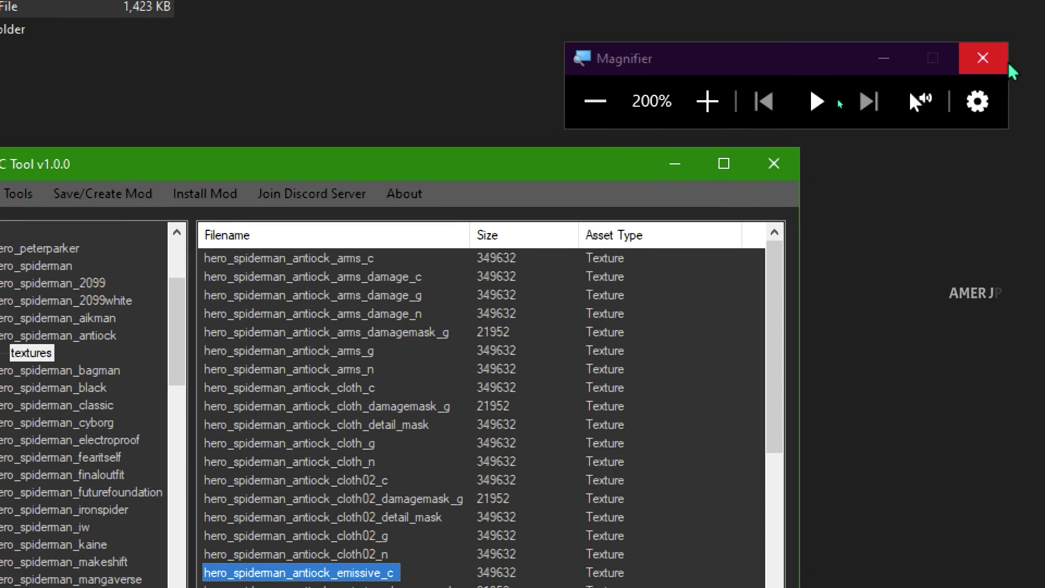
Turn off magnification and check the extracted .texture file in asset_archive\Anti Oak Suit.
{"action": "left_click", "coordinate": [1007, 65]}
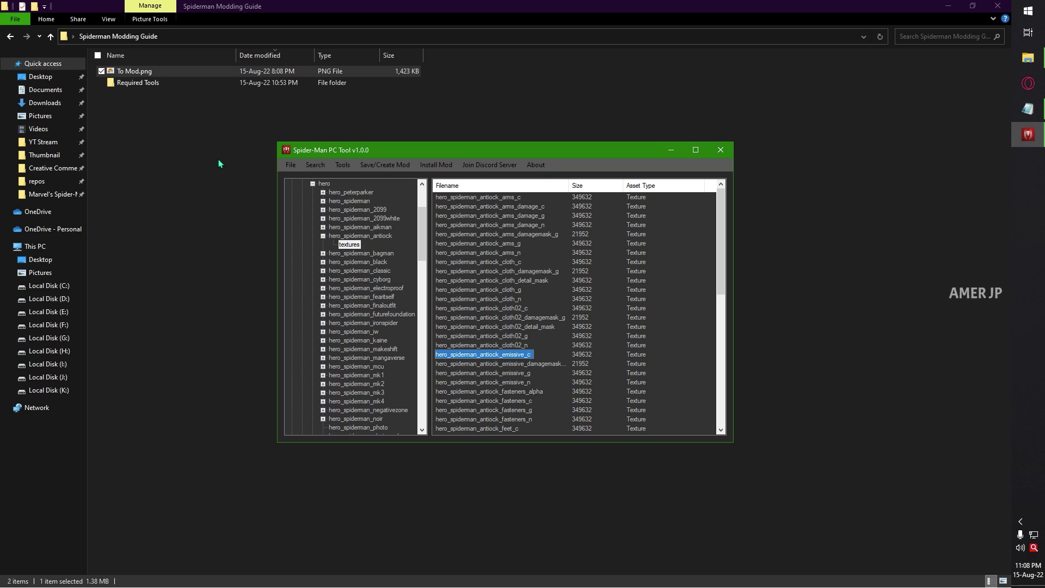
{"action": "left_click", "coordinate": [203, 156]}
{"action": "left_click", "coordinate": [35, 246]}
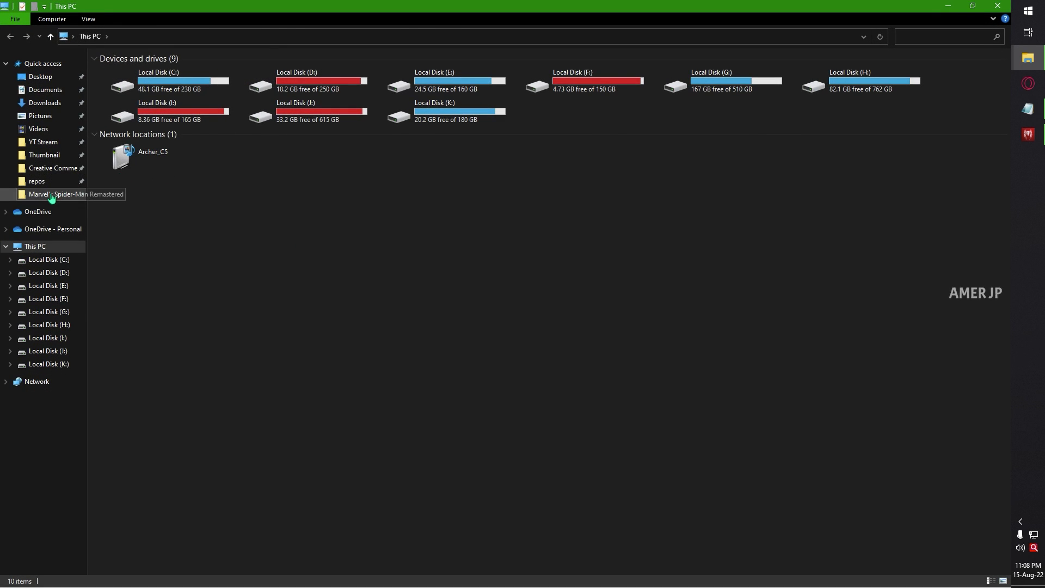
{"action": "left_click", "coordinate": [52, 194]}
{"action": "double_click", "coordinate": [165, 86]}
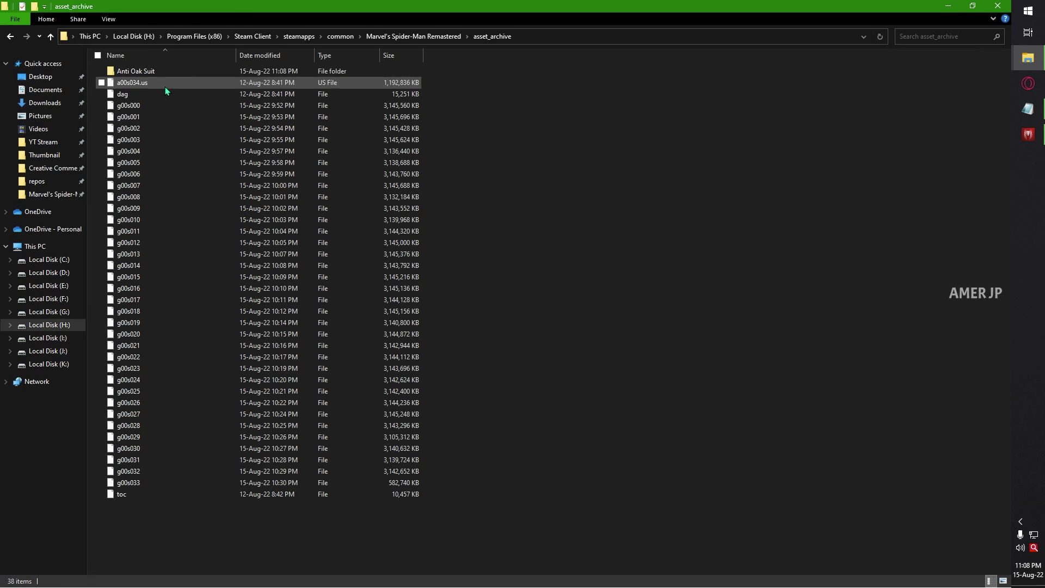
{"action": "double_click", "coordinate": [190, 75]}
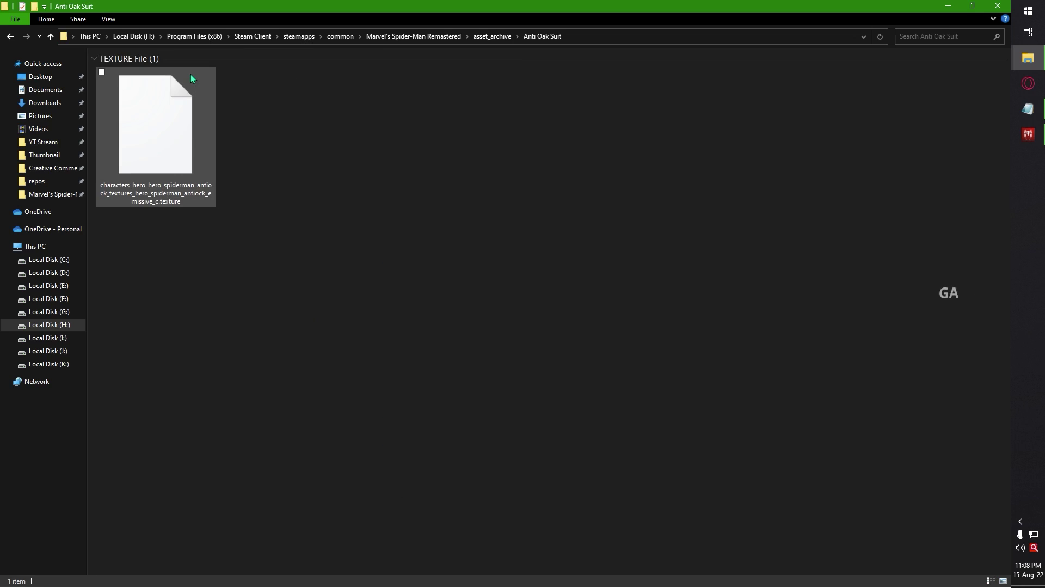
{"action": "left_click", "coordinate": [206, 133]}
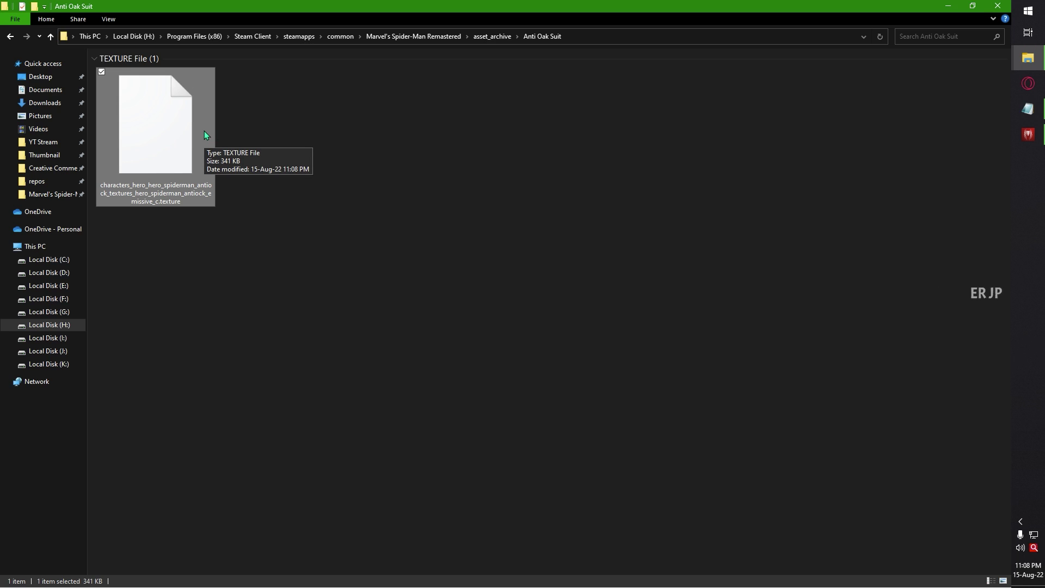
Run Rawtex.exe from Spiderman Modding Guide > Required Tools > Rawtex.
{"action": "left_click", "coordinate": [1028, 57]}
{"action": "left_click", "coordinate": [983, 32]}
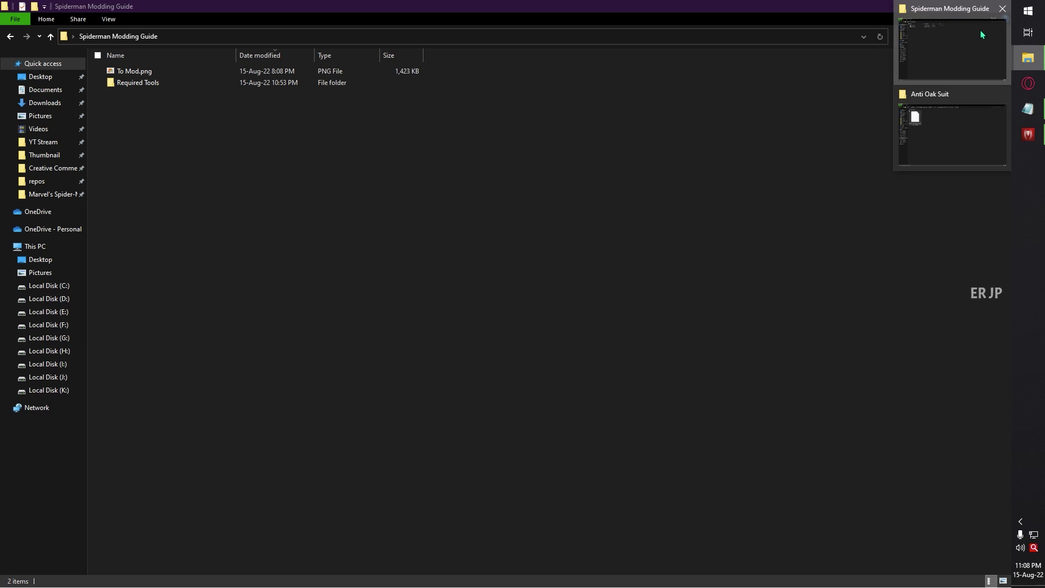
{"action": "double_click", "coordinate": [182, 84]}
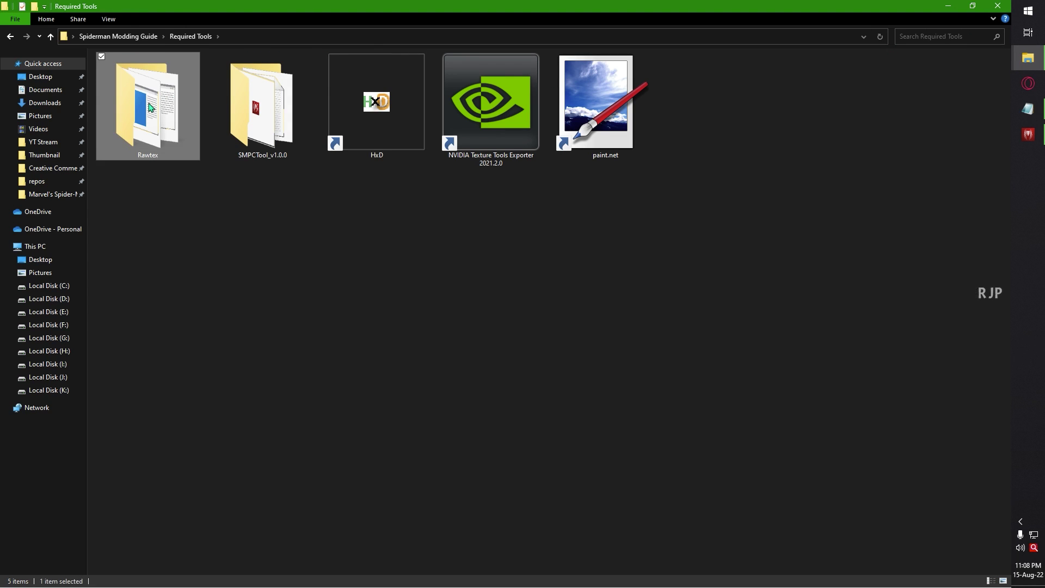
{"action": "double_click", "coordinate": [151, 89]}
{"action": "double_click", "coordinate": [169, 71]}
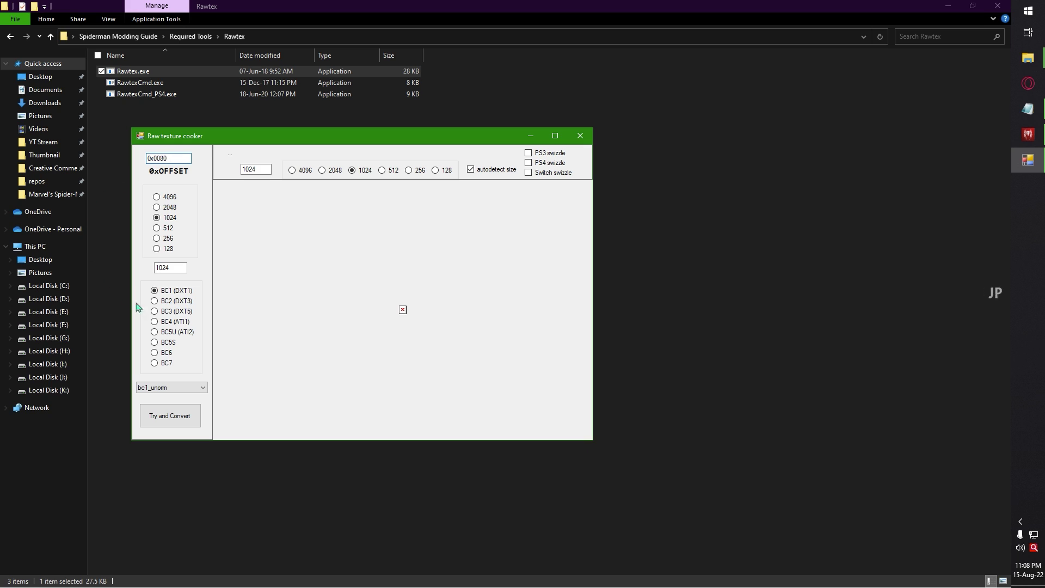
Drop the emissive_c .texture onto Rawtex to make a 512 BC7 .dds, then close Rawtex.
{"action": "left_click_drag", "start_coordinate": [405, 140], "coordinate": [599, 151]}
{"action": "left_click", "coordinate": [947, 5]}
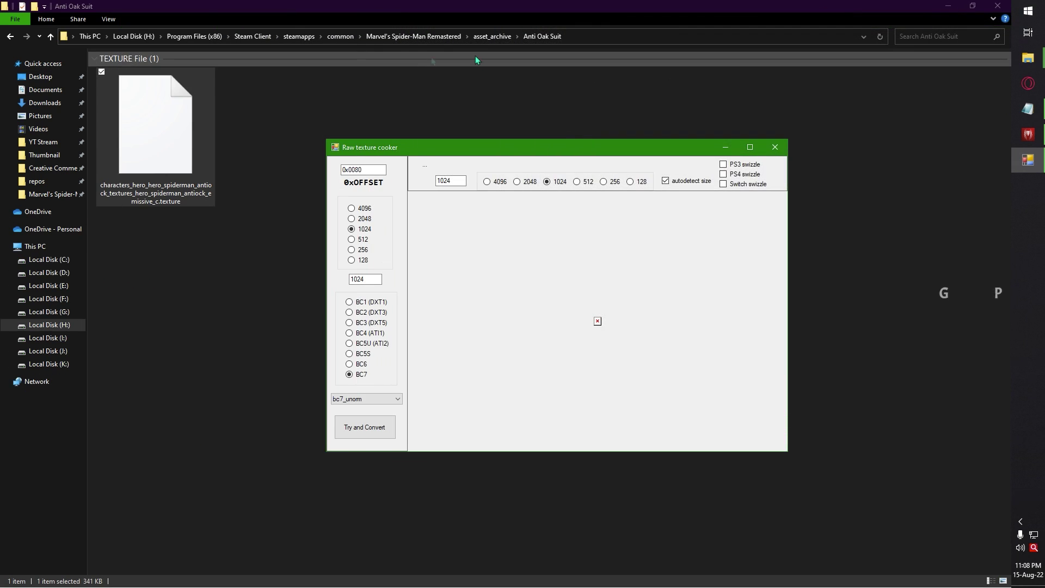
{"action": "left_click_drag", "start_coordinate": [168, 134], "coordinate": [407, 303]}
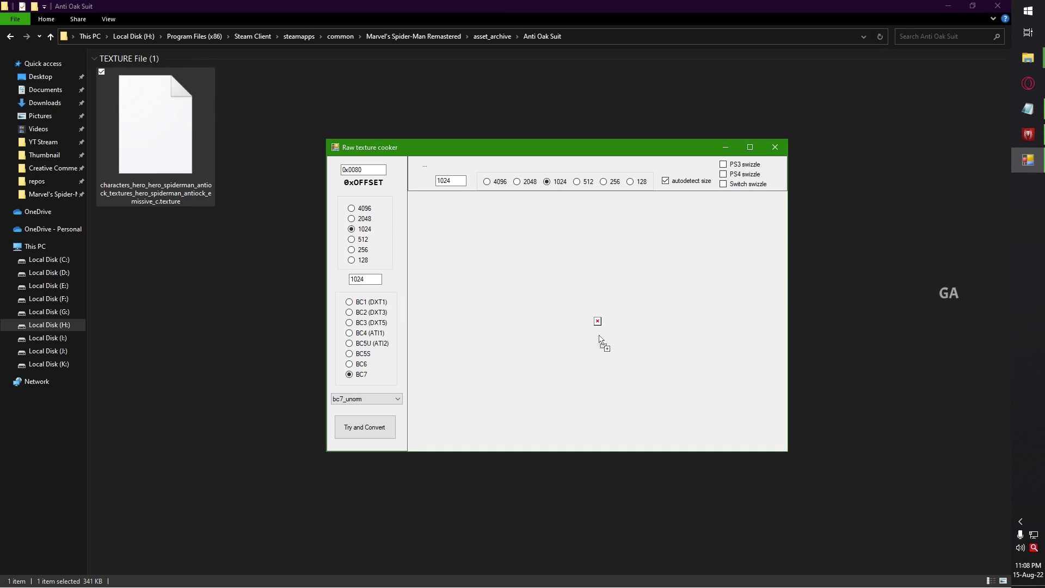
{"action": "left_click_drag", "start_coordinate": [574, 301], "coordinate": [575, 303]}
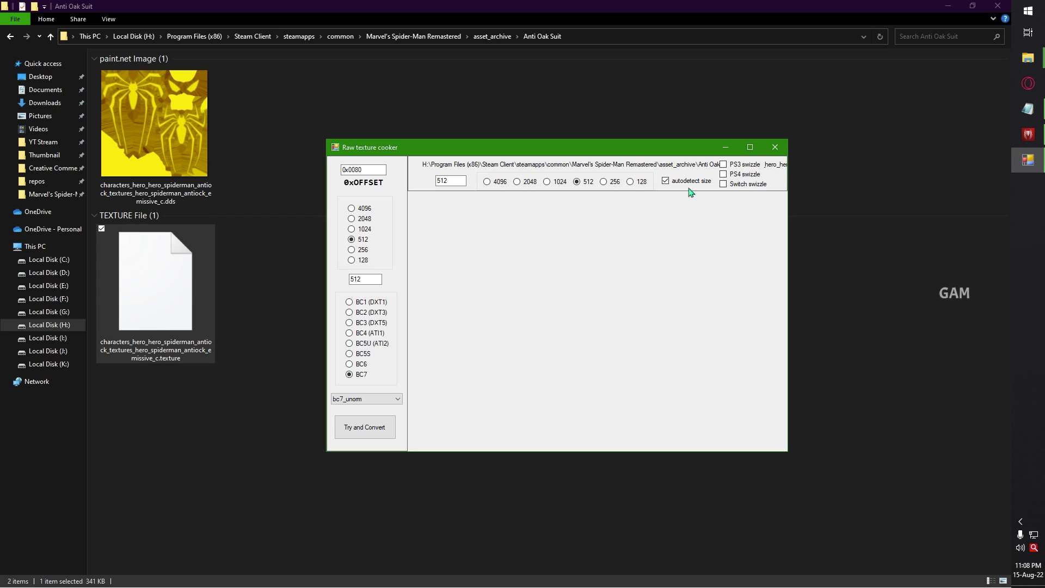
{"action": "left_click", "coordinate": [776, 148]}
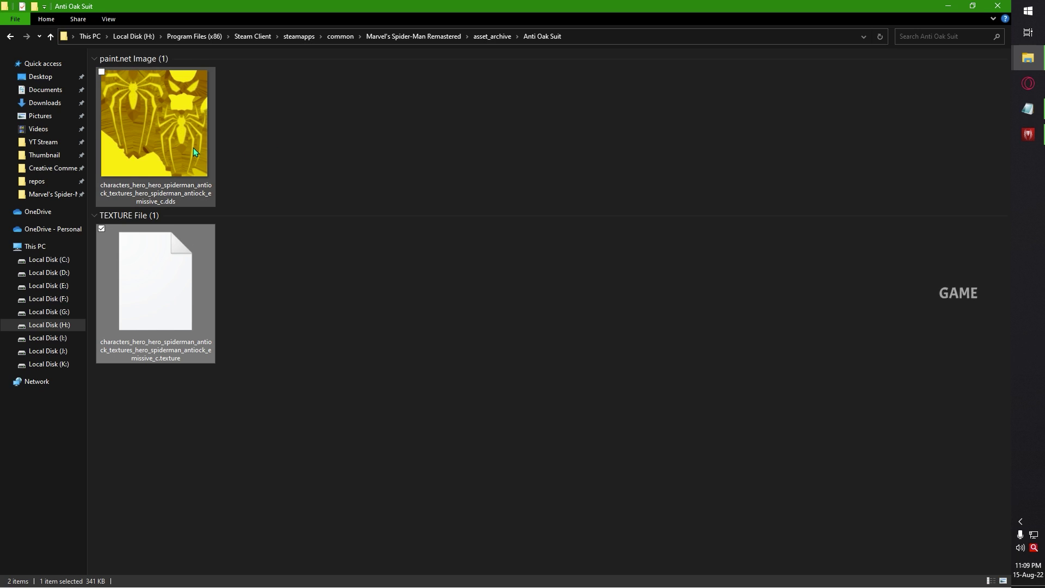
Open the yellow emissive .dds texture in paint.net.
{"action": "left_click", "coordinate": [193, 149]}
{"action": "right_click", "coordinate": [194, 148]}
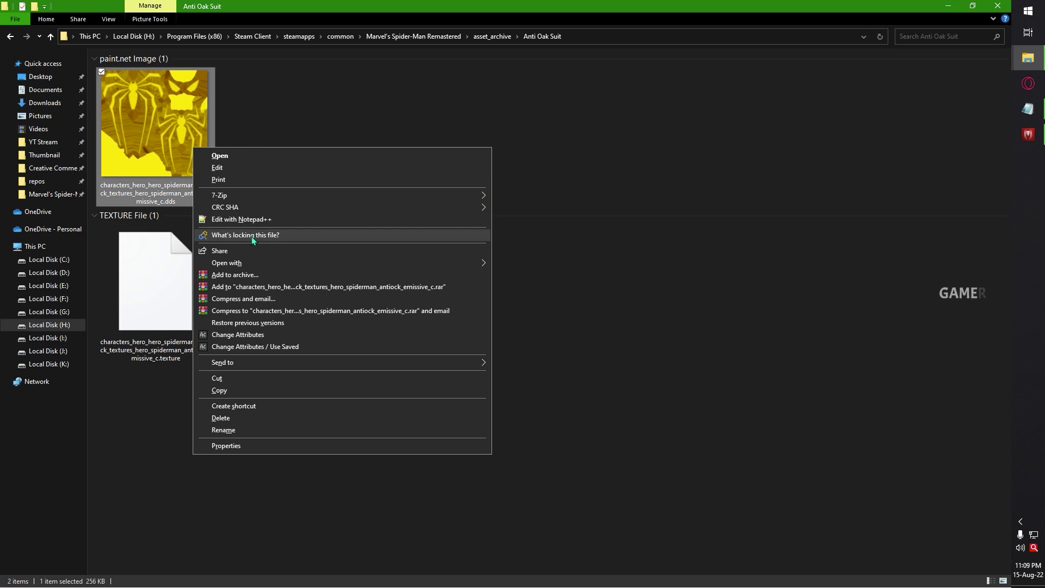
{"action": "mouse_move", "coordinate": [266, 261]}
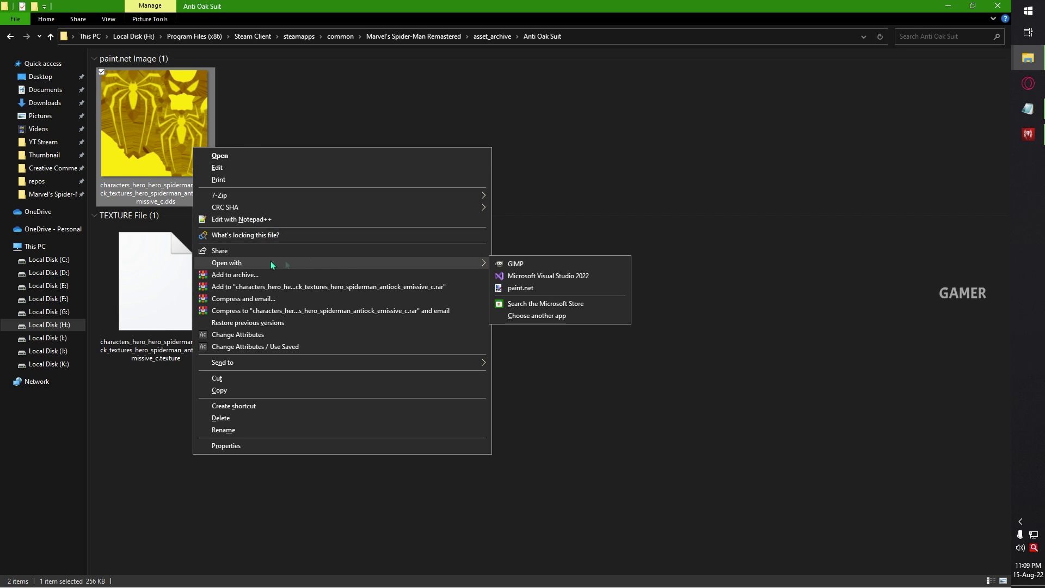
{"action": "left_click", "coordinate": [539, 288]}
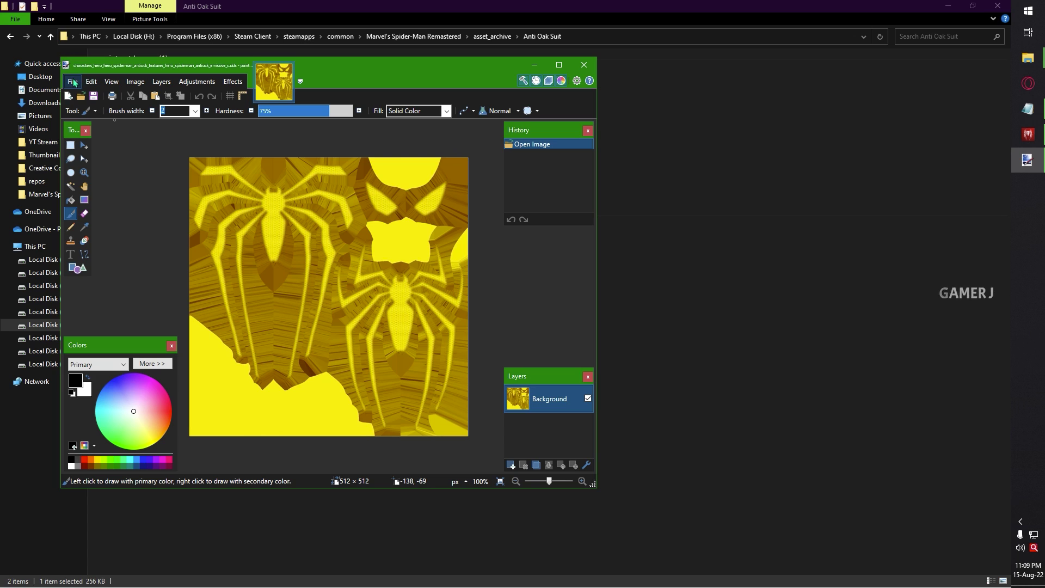
Save a PNG copy of the emissive_c texture into the Anti Oak Suit folder.
{"action": "left_click", "coordinate": [72, 82]}
{"action": "left_click", "coordinate": [72, 82]}
{"action": "left_click", "coordinate": [72, 82]}
{"action": "left_click", "coordinate": [94, 164]}
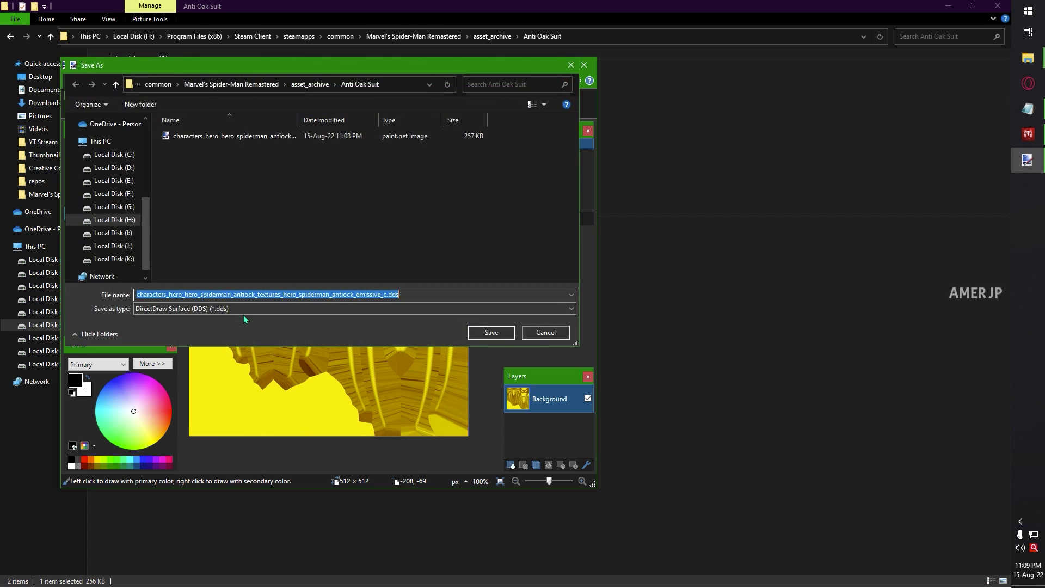
{"action": "left_click", "coordinate": [241, 309]}
{"action": "left_click", "coordinate": [174, 328]}
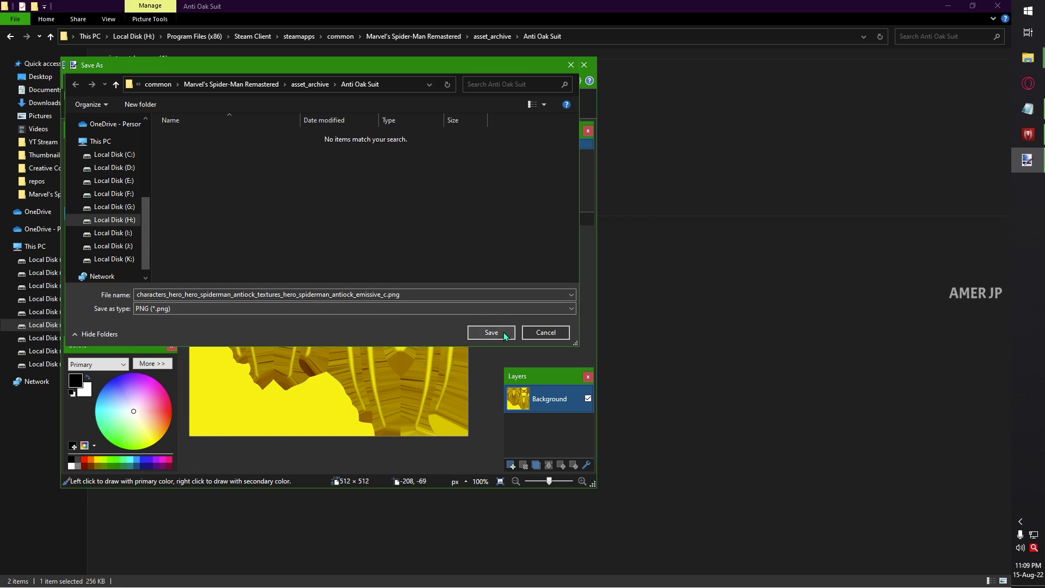
{"action": "left_click", "coordinate": [493, 332]}
{"action": "left_click", "coordinate": [415, 368]}
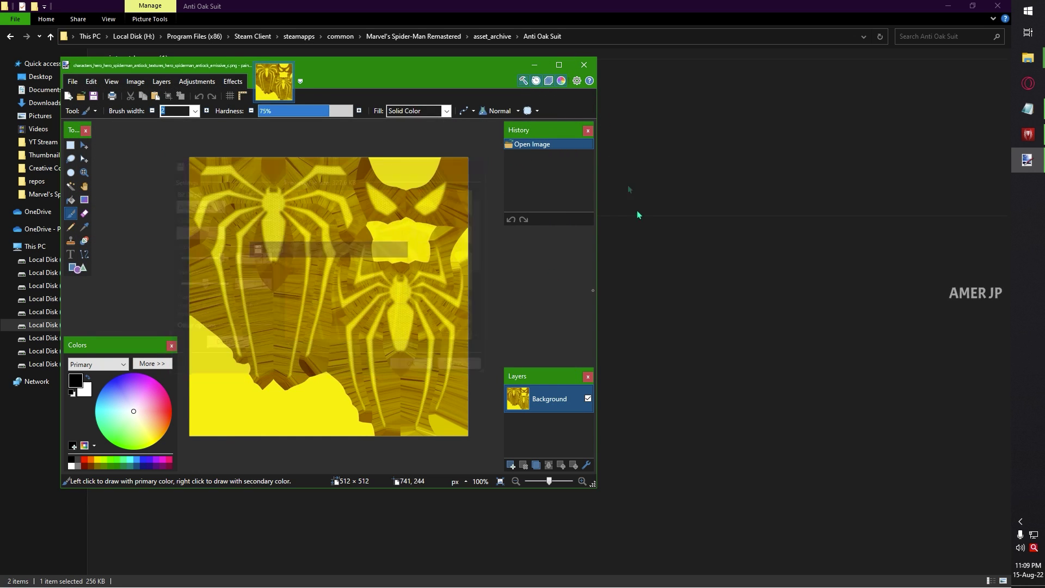
{"action": "left_click", "coordinate": [584, 66]}
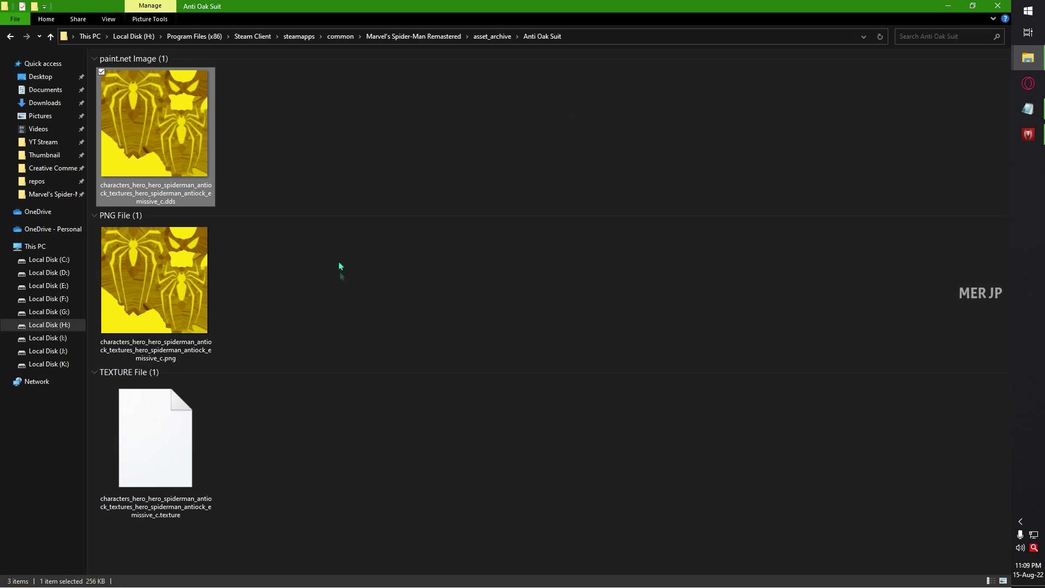
Refresh the folder to show the new PNG, select it, and launch the editor from search.
{"action": "right_click", "coordinate": [342, 291]}
{"action": "left_click", "coordinate": [408, 334]}
{"action": "left_click", "coordinate": [188, 301]}
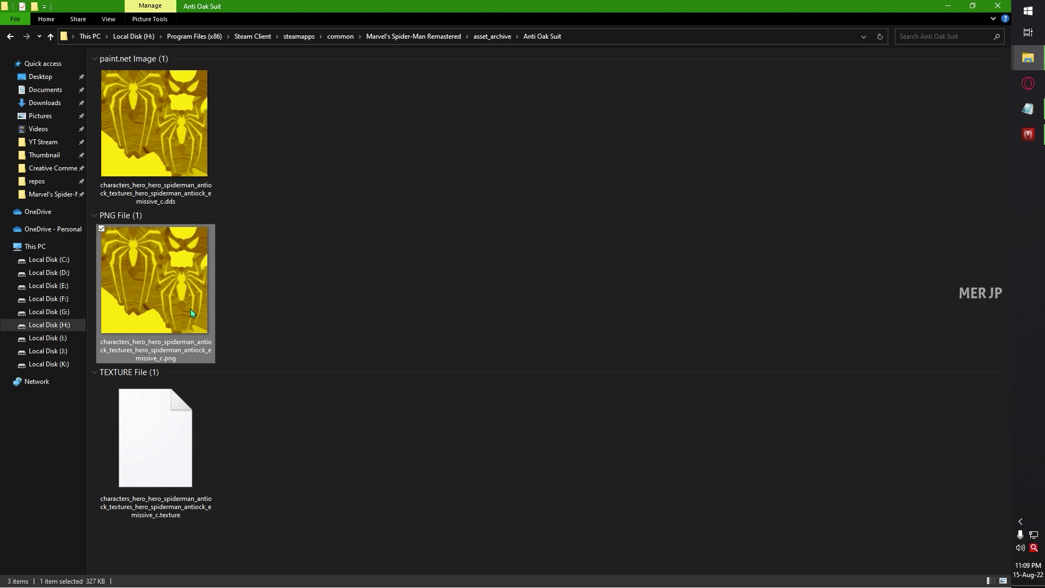
{"action": "mouse_move", "coordinate": [190, 309]}
{"action": "key", "text": "super"}
{"action": "type", "text": "mspaint"}
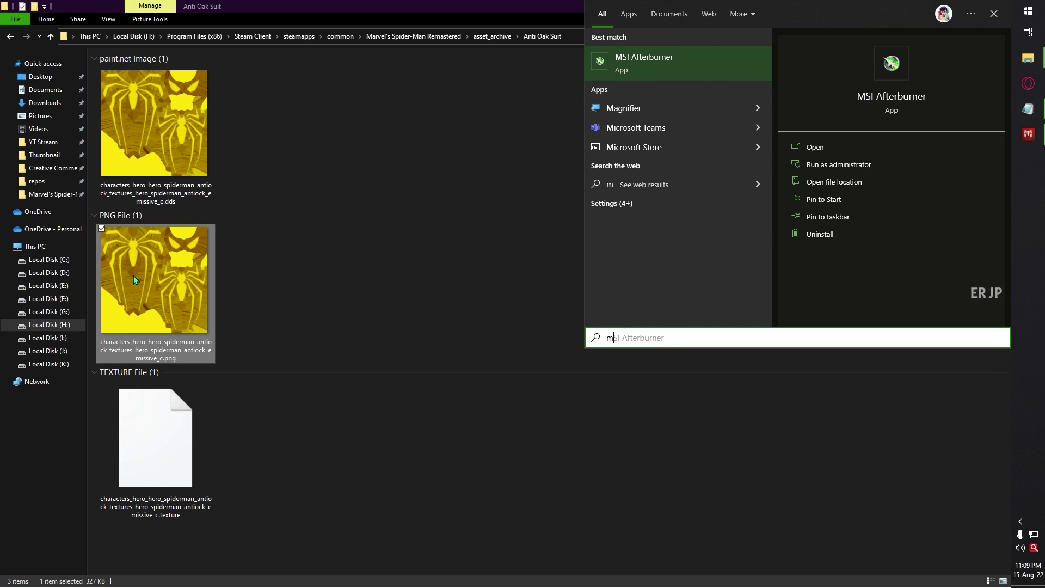
{"action": "key", "text": "Return"}
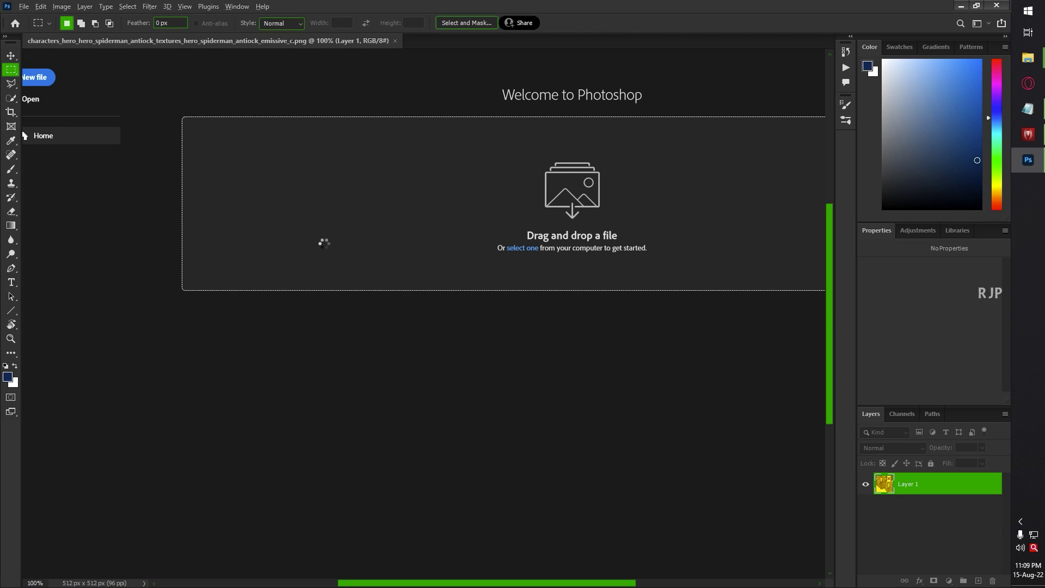
Add a Hue/Saturation adjustment shifting the Yellows hue to about +73 (green).
{"action": "left_click", "coordinate": [918, 231]}
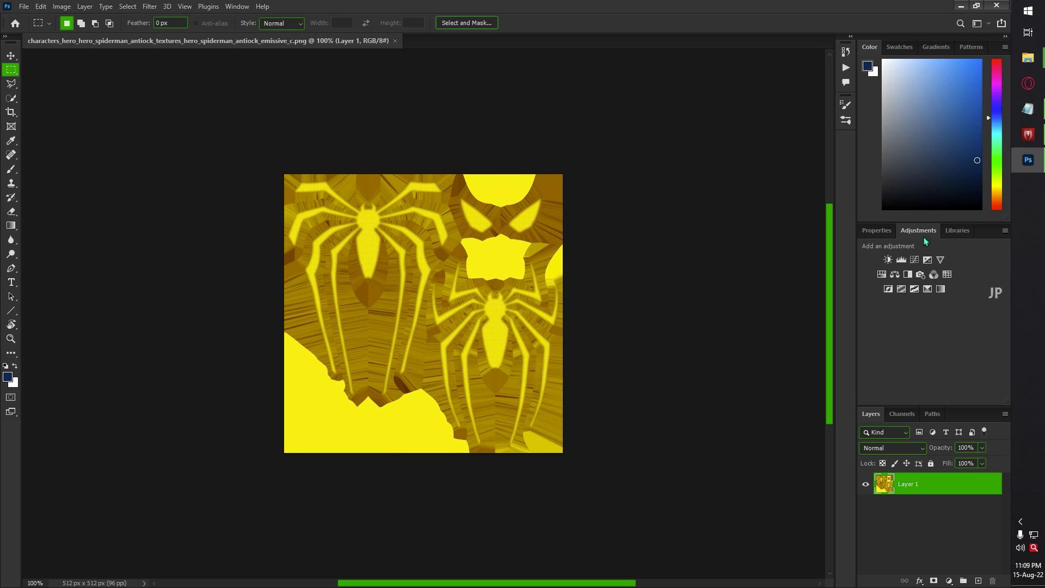
{"action": "left_click", "coordinate": [881, 274]}
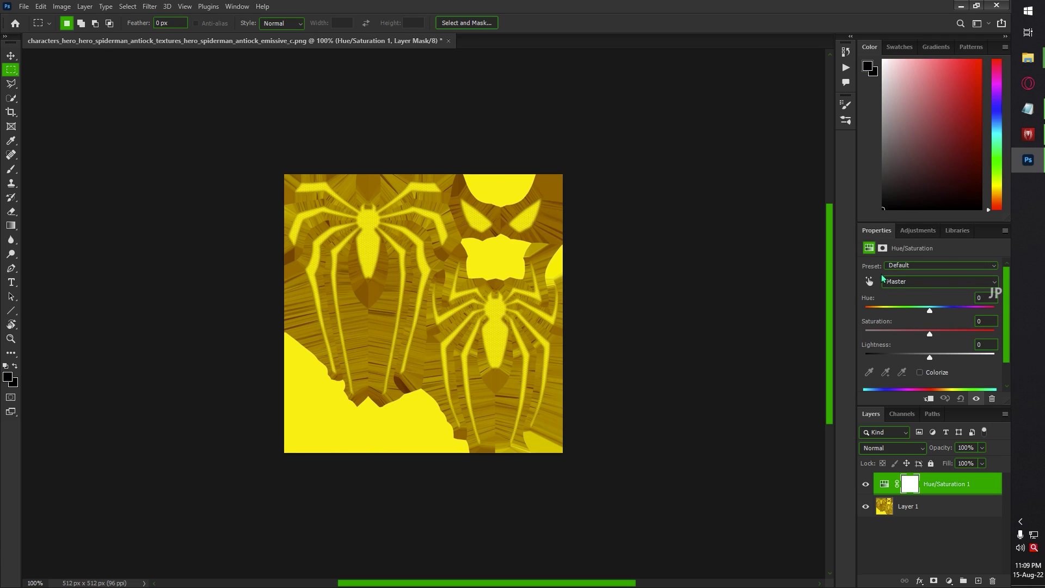
{"action": "left_click", "coordinate": [899, 282]}
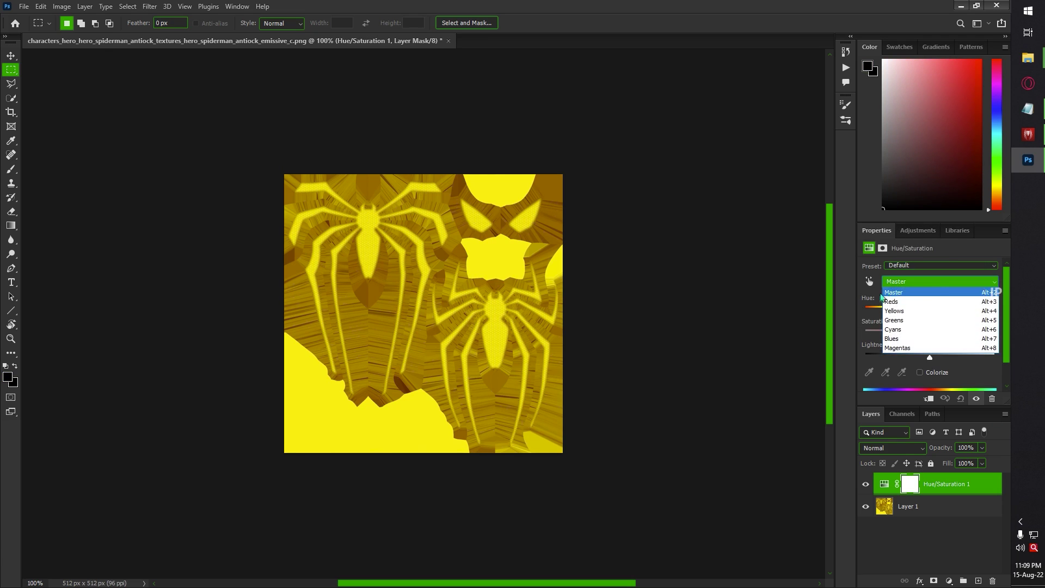
{"action": "left_click", "coordinate": [905, 311]}
{"action": "left_click_drag", "start_coordinate": [939, 312], "coordinate": [968, 312]}
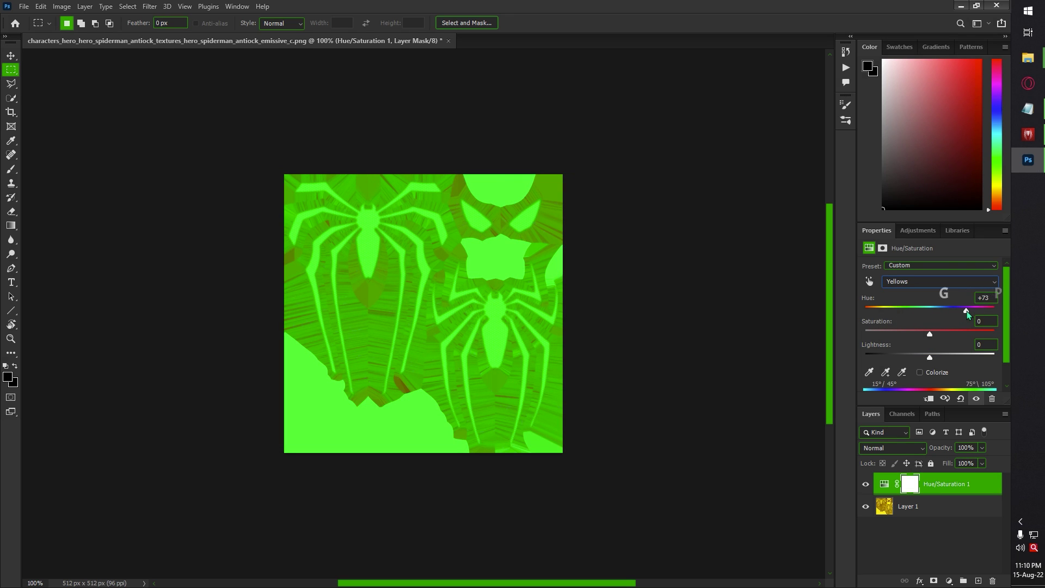
Merge the hue adjustment into Layer 1, save the PNG, and close Photoshop.
{"action": "right_click", "coordinate": [944, 507]}
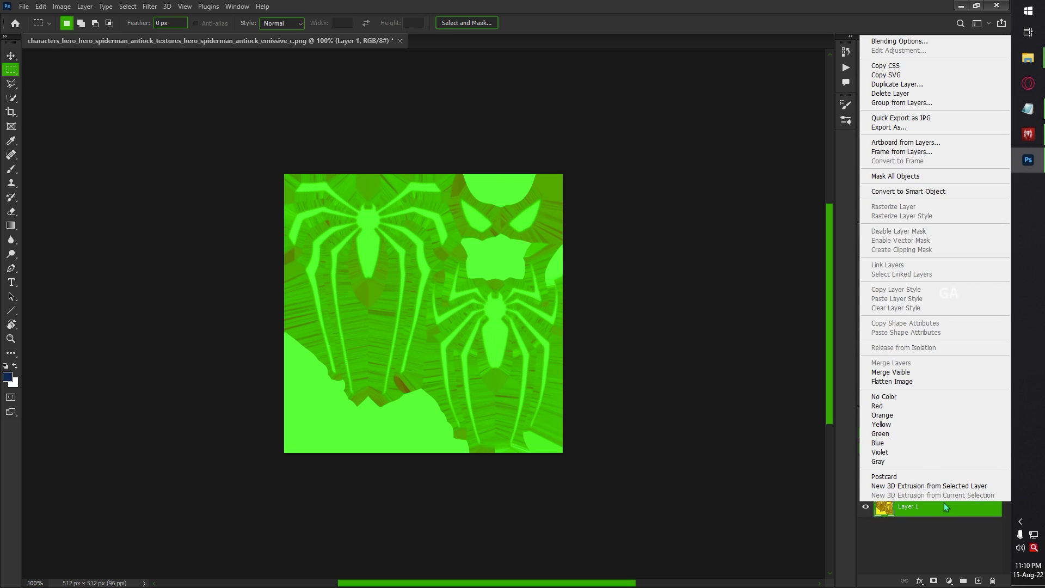
{"action": "left_click", "coordinate": [925, 373]}
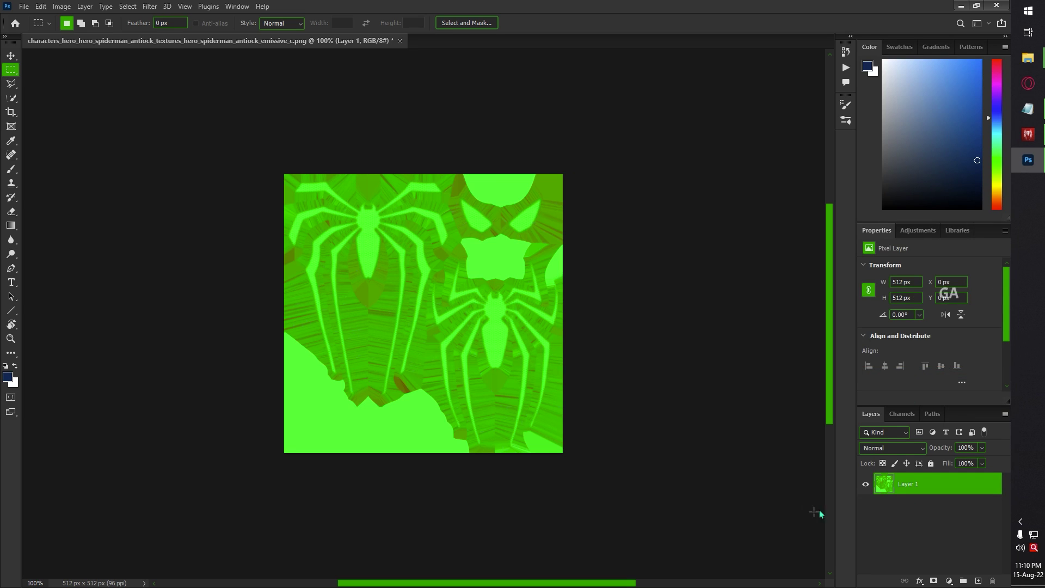
{"action": "left_click", "coordinate": [25, 7]}
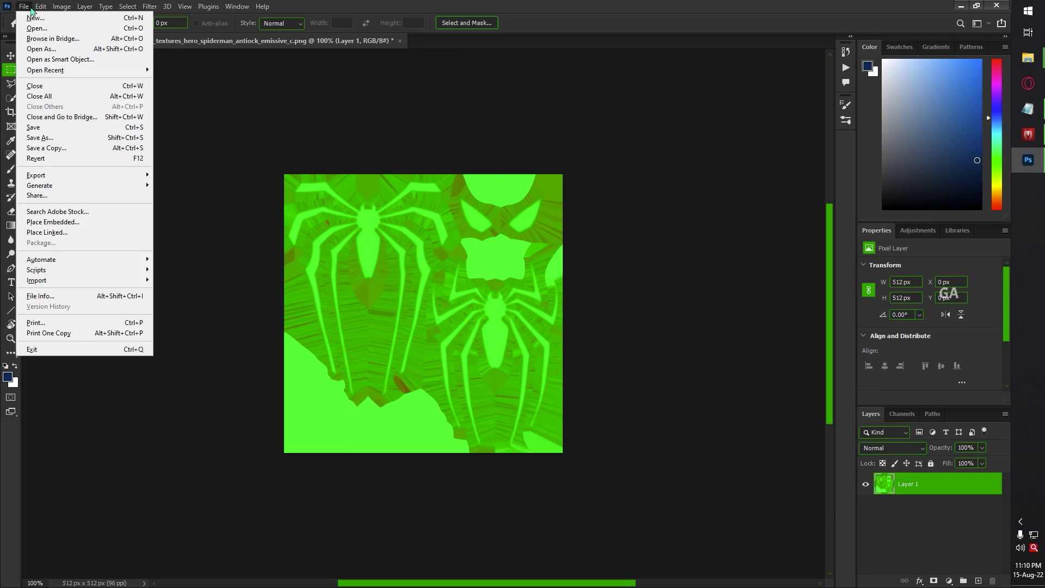
{"action": "left_click", "coordinate": [34, 127]}
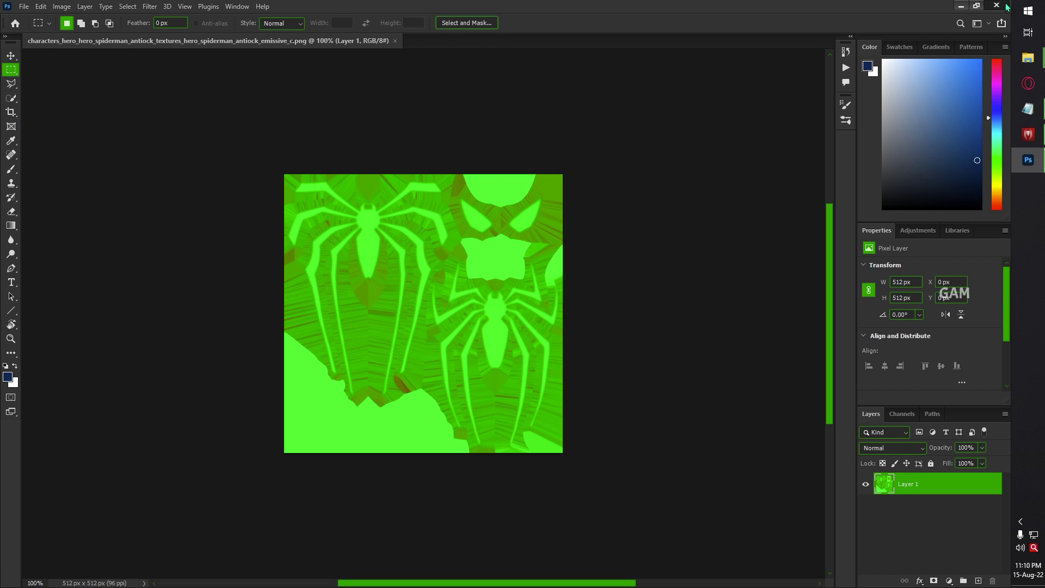
{"action": "left_click", "coordinate": [998, 5]}
{"action": "left_click", "coordinate": [193, 292]}
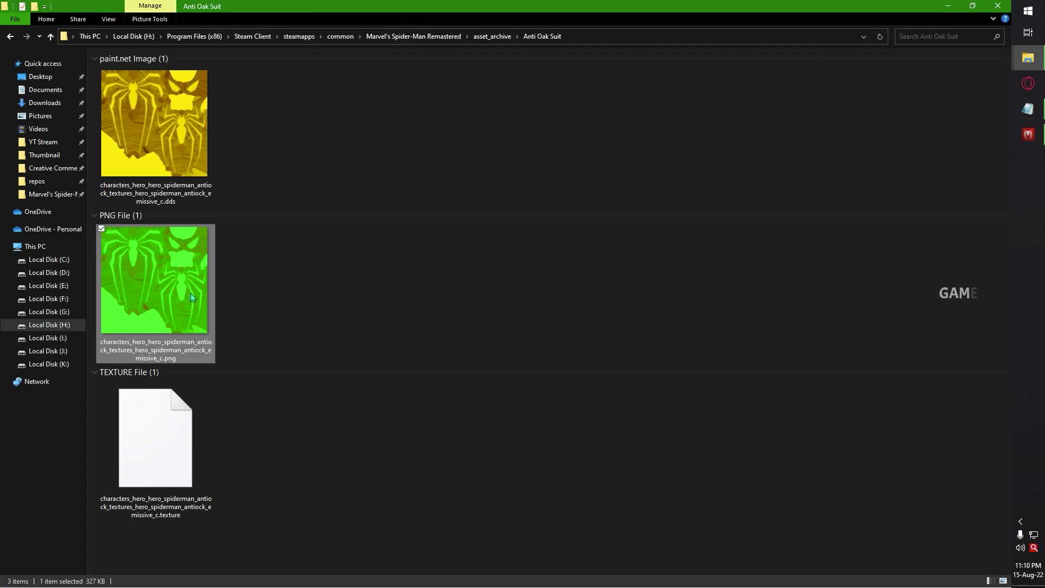
Launch NVIDIA Texture Tools Exporter from Required Tools and load the green PNG into it.
{"action": "mouse_move", "coordinate": [1028, 58]}
{"action": "left_click", "coordinate": [947, 33]}
{"action": "key", "text": "alt+Up"}
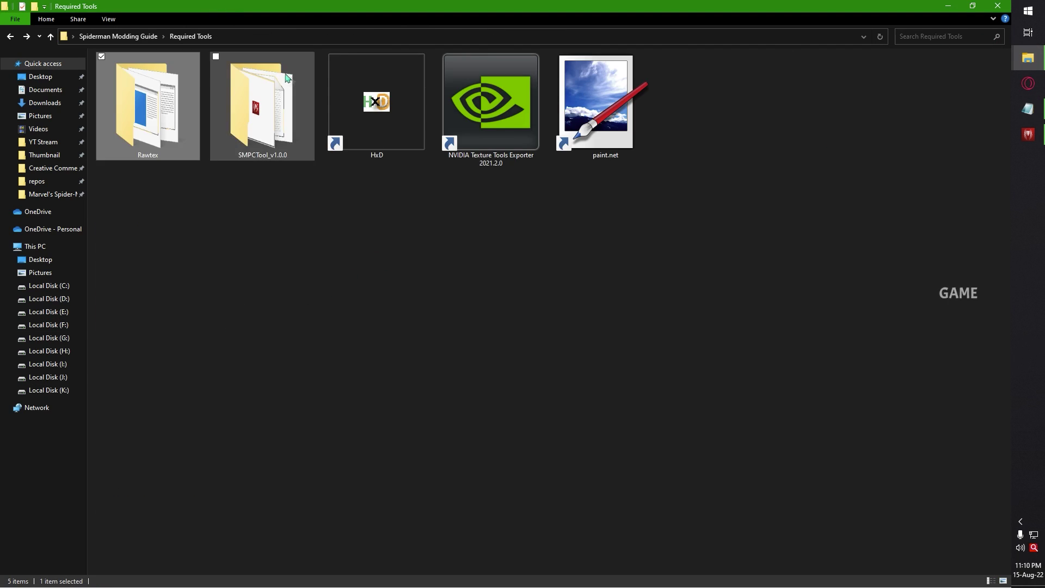
{"action": "double_click", "coordinate": [485, 101]}
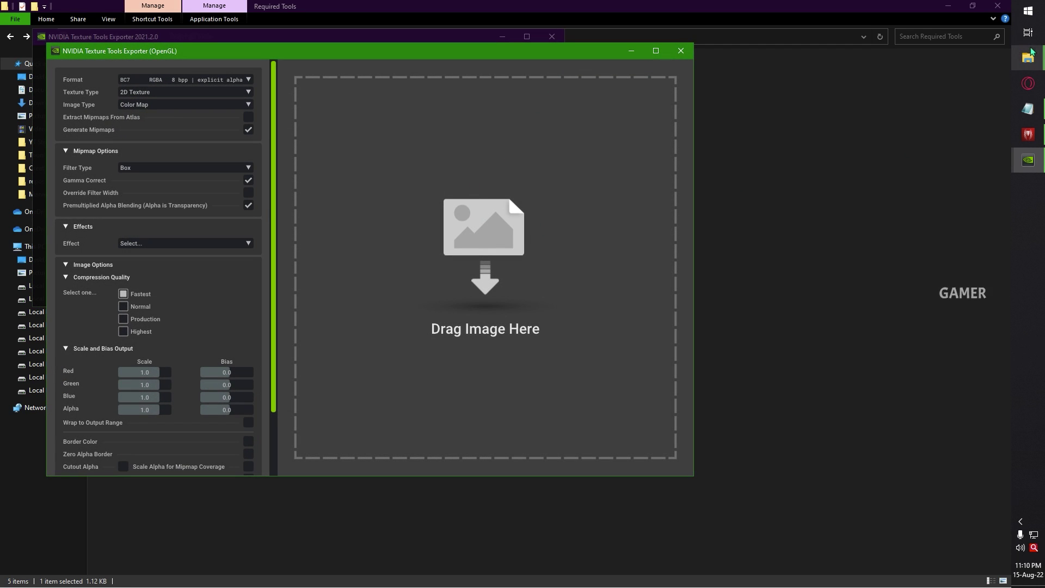
{"action": "mouse_move", "coordinate": [1029, 57]}
{"action": "left_click", "coordinate": [950, 130]}
{"action": "left_click_drag", "start_coordinate": [162, 290], "coordinate": [539, 244]}
{"action": "key", "text": "alt+Tab"}
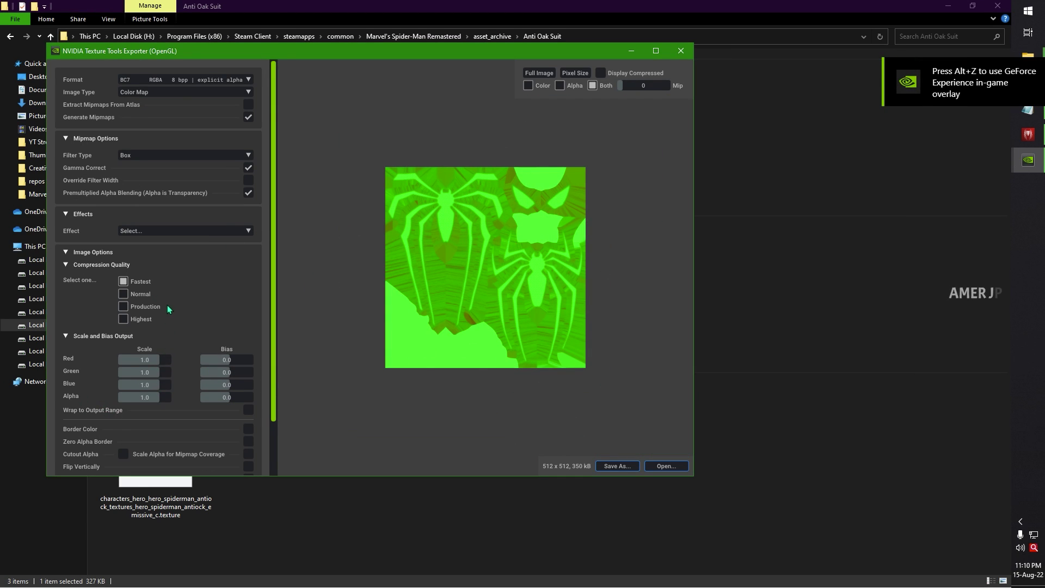
{"action": "scroll", "coordinate": [168, 307], "scroll_direction": "down", "scroll_amount": 3}
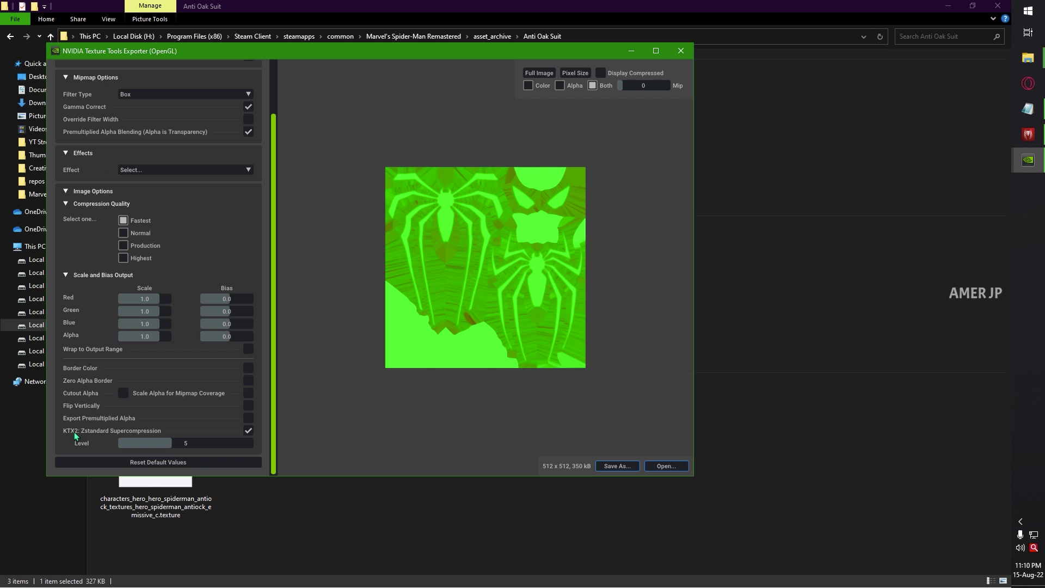
Turn off KTX2 Zstandard supercompression and turn on Export Premultiplied Alpha.
{"action": "key", "text": "super"}
{"action": "type", "text": "magnif"}
{"action": "key", "text": "Return"}
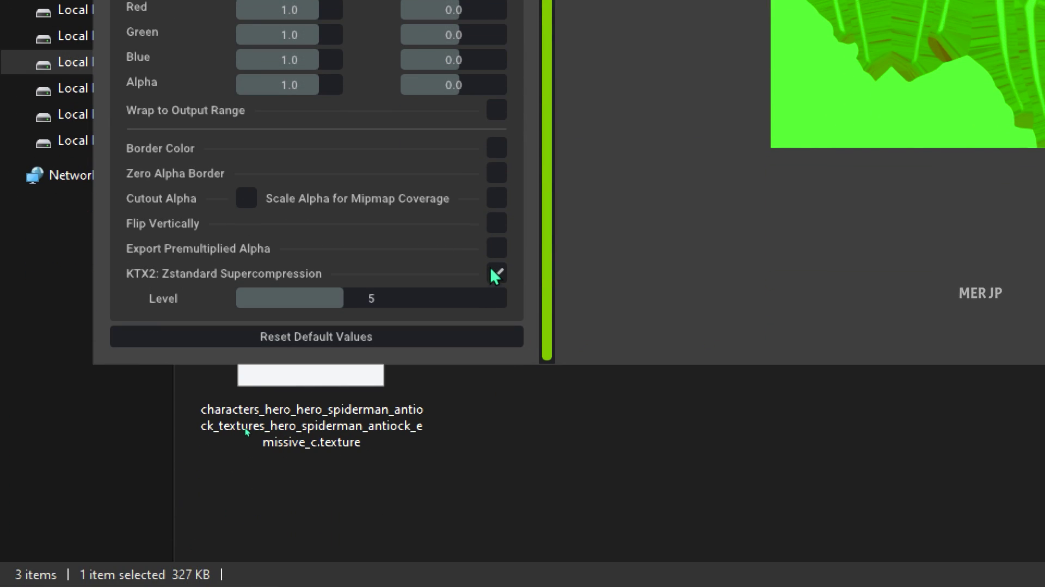
{"action": "left_click", "coordinate": [497, 274]}
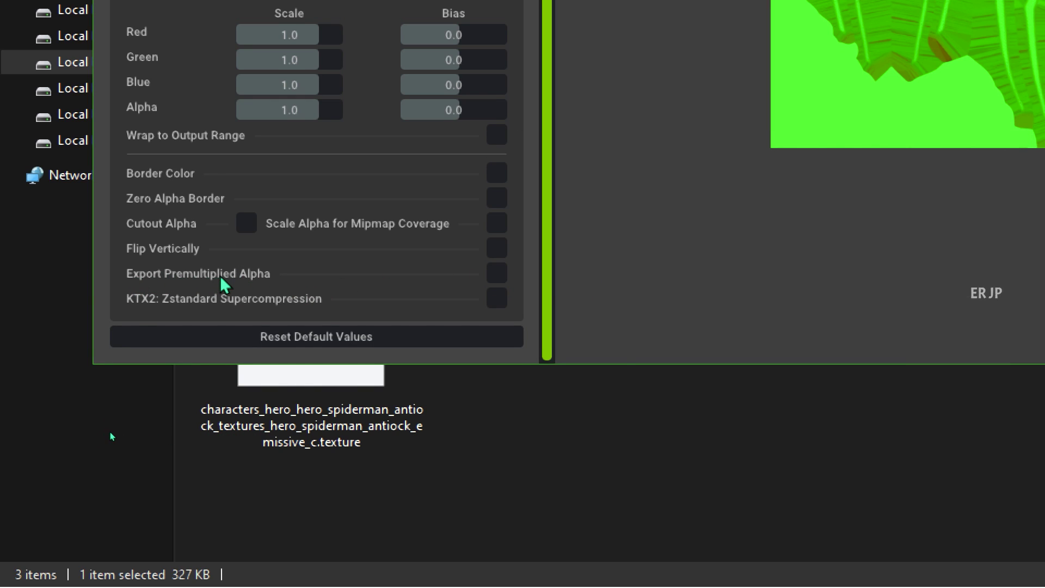
{"action": "left_click", "coordinate": [497, 273]}
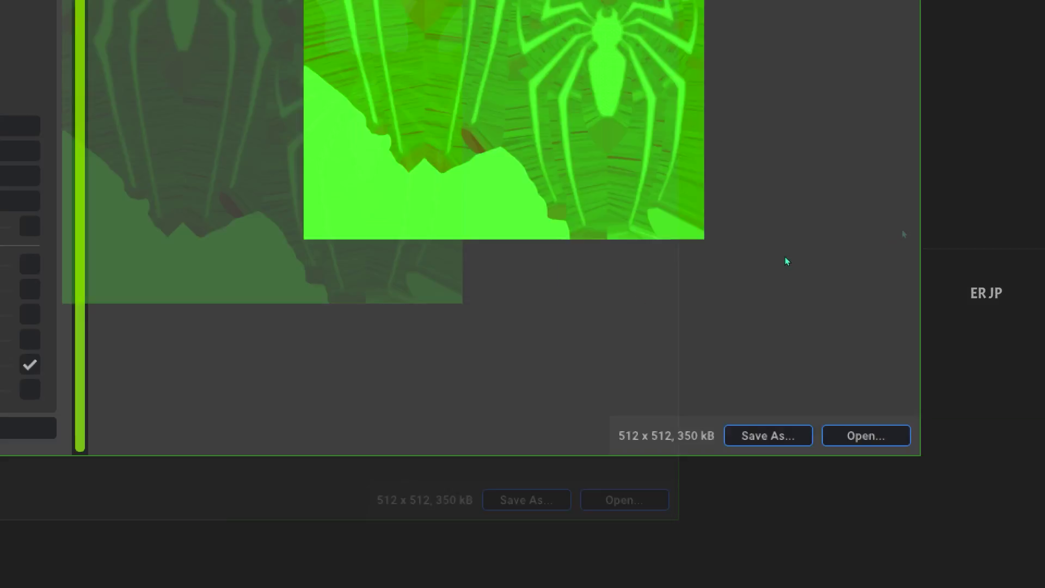
Save the export over the emissive_c .dds in Anti Oak Suit, then view it in paint.net.
{"action": "left_click", "coordinate": [213, 549]}
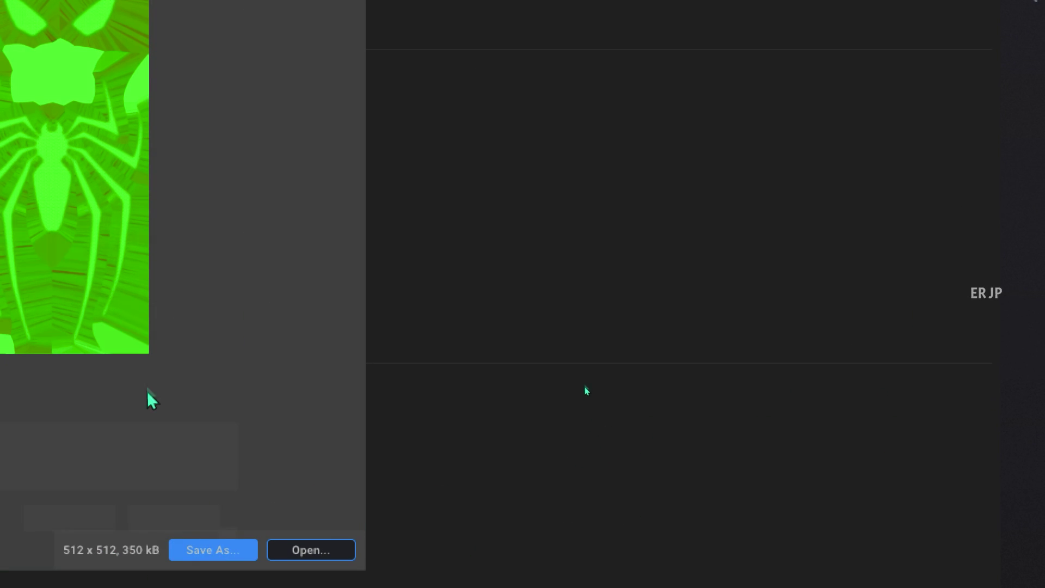
{"action": "left_click", "coordinate": [644, 6]}
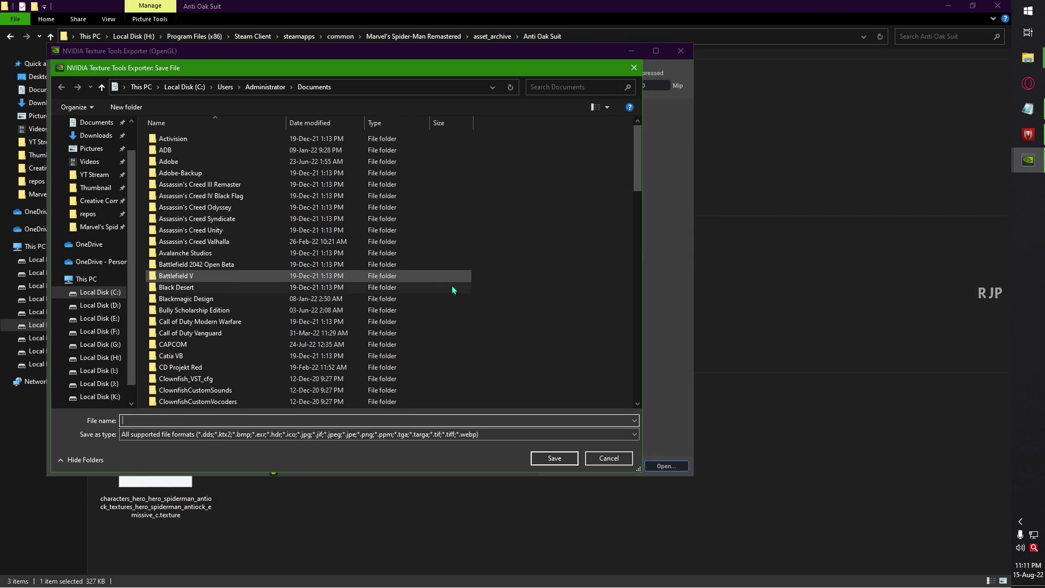
{"action": "left_click", "coordinate": [96, 227]}
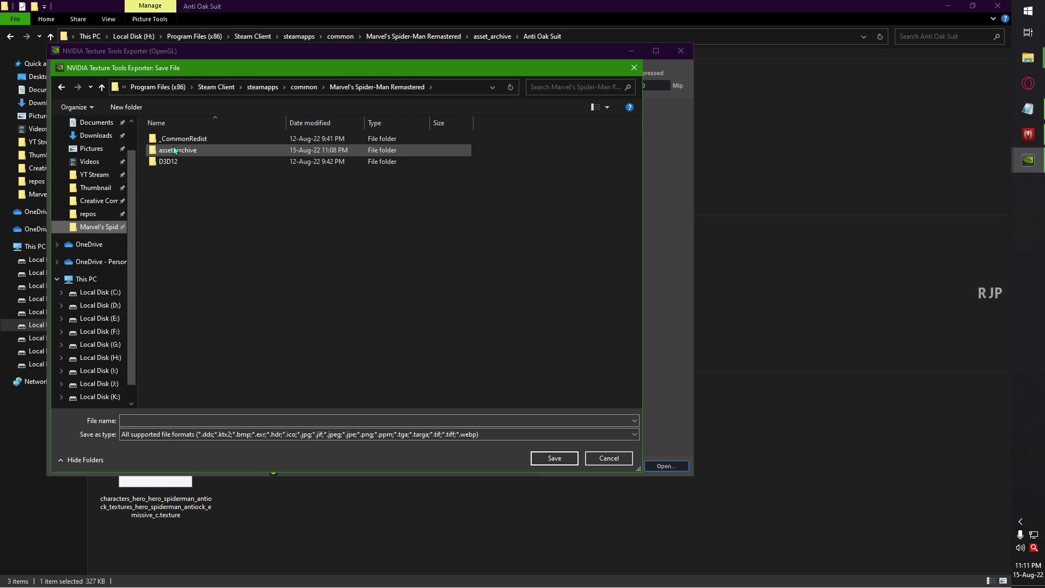
{"action": "left_click", "coordinate": [185, 151]}
{"action": "double_click", "coordinate": [185, 149]}
{"action": "double_click", "coordinate": [209, 138]}
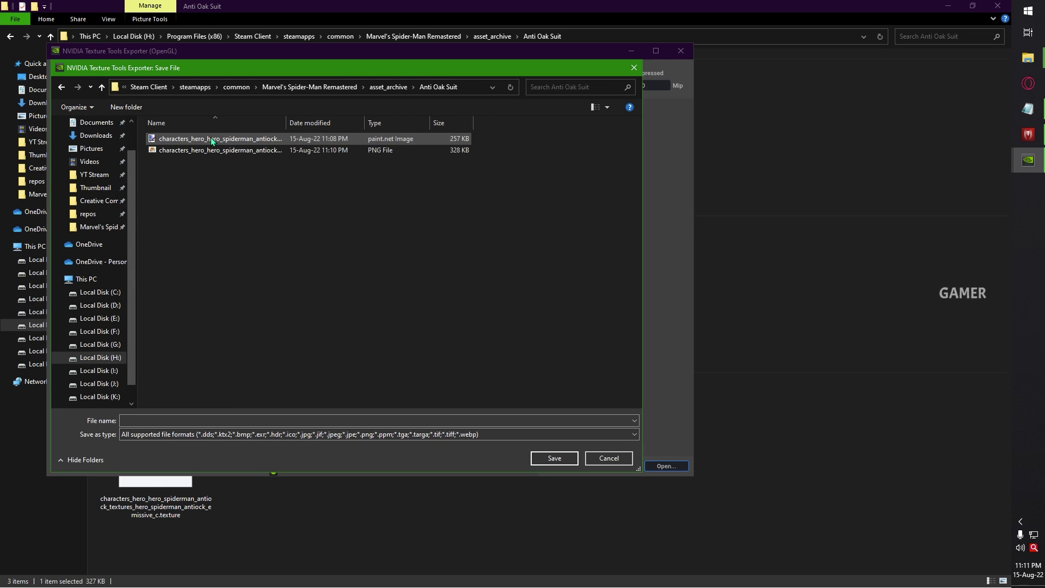
{"action": "double_click", "coordinate": [287, 123]}
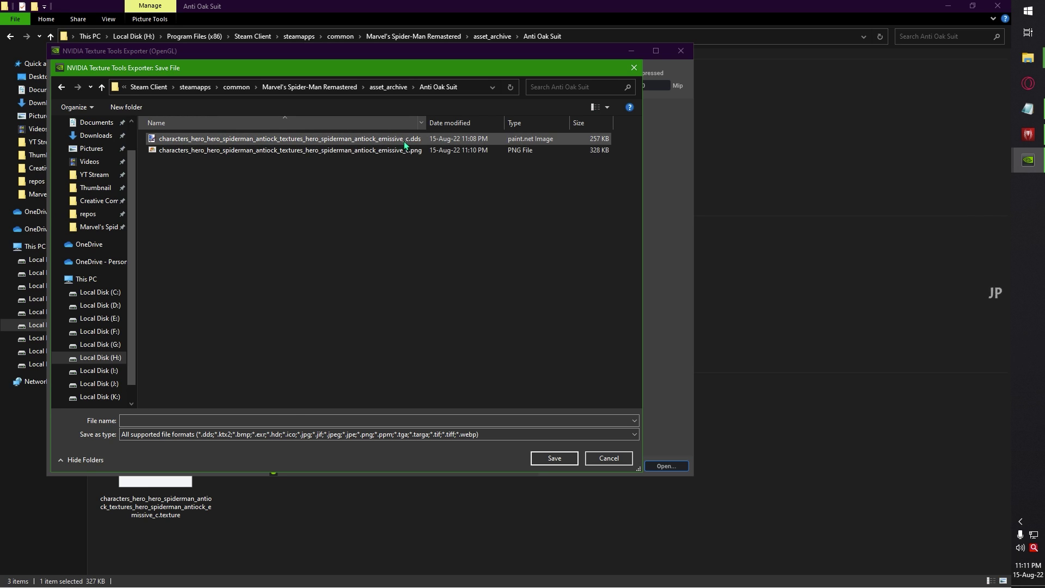
{"action": "double_click", "coordinate": [409, 140]}
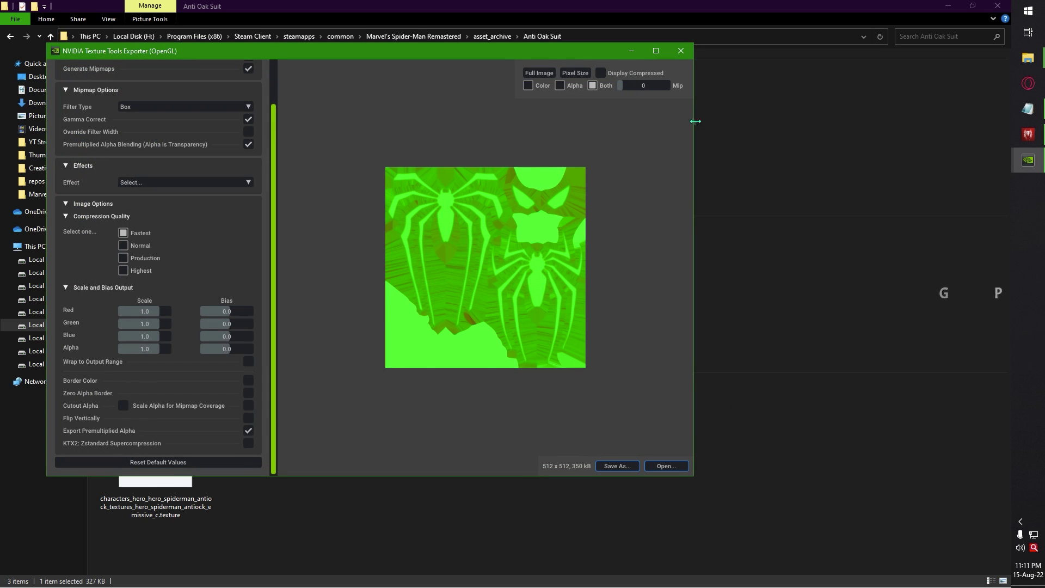
{"action": "left_click", "coordinate": [681, 51]}
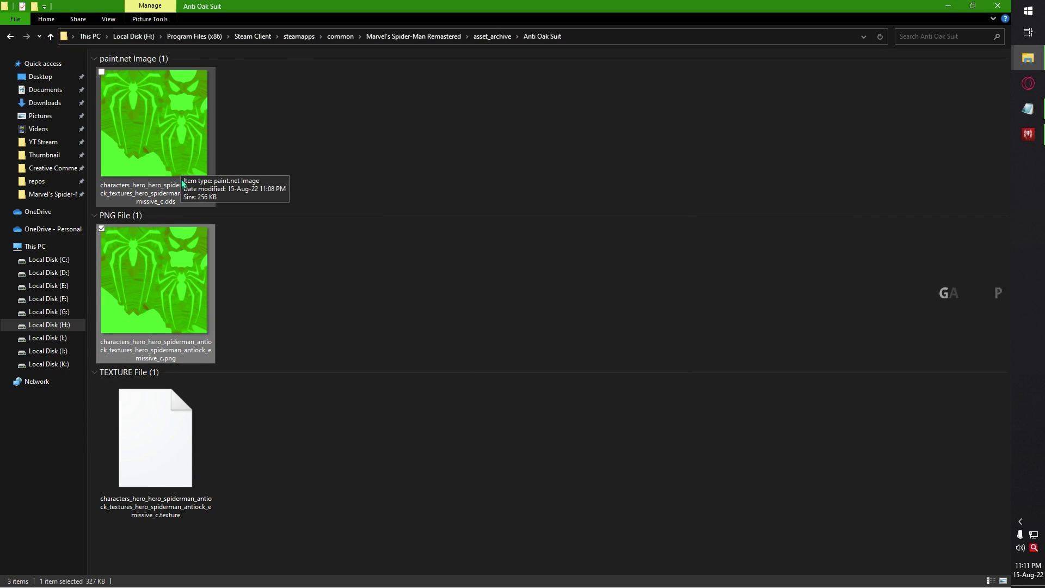
{"action": "double_click", "coordinate": [172, 141]}
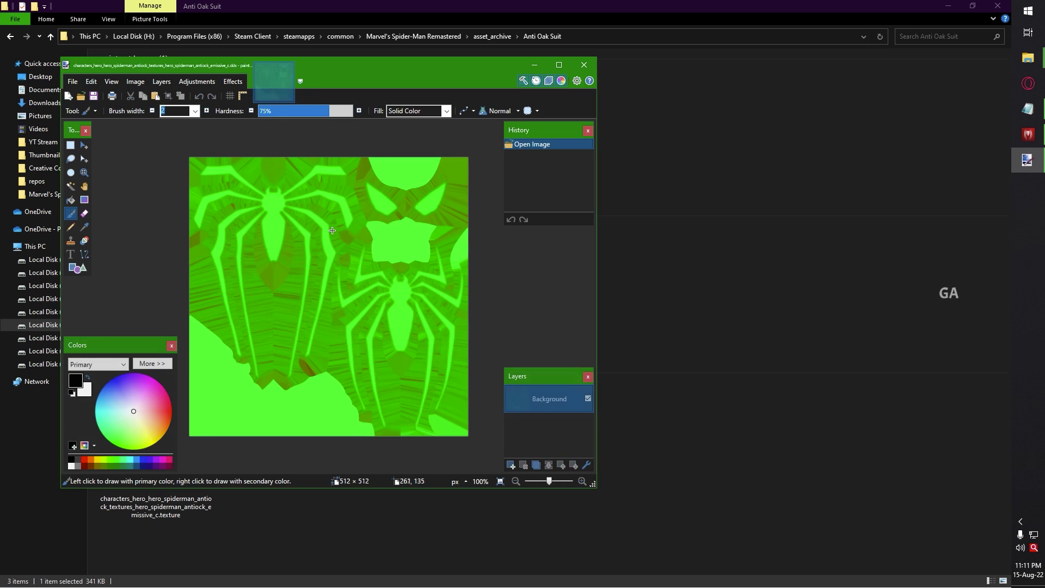